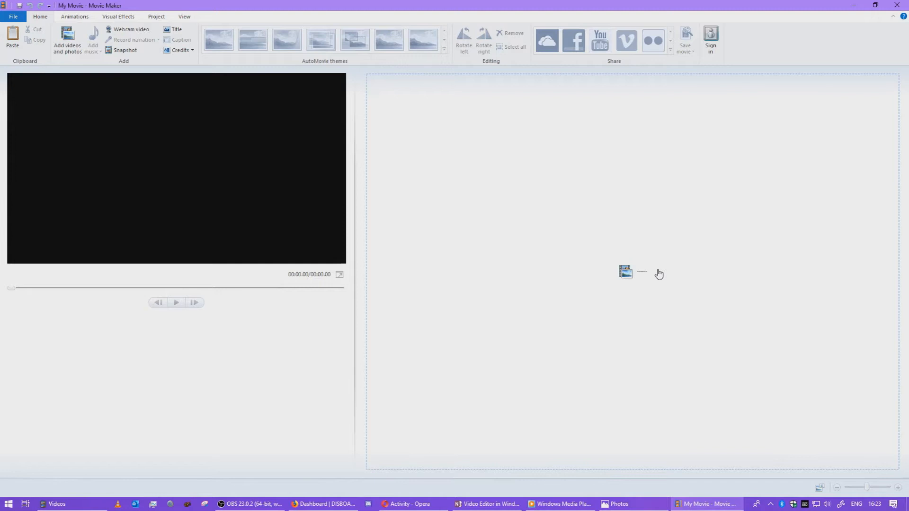
Step: Switch to the Photos app, minimise Movie Maker and maximise the Photos window
{"action": "left_click", "coordinate": [616, 504]}
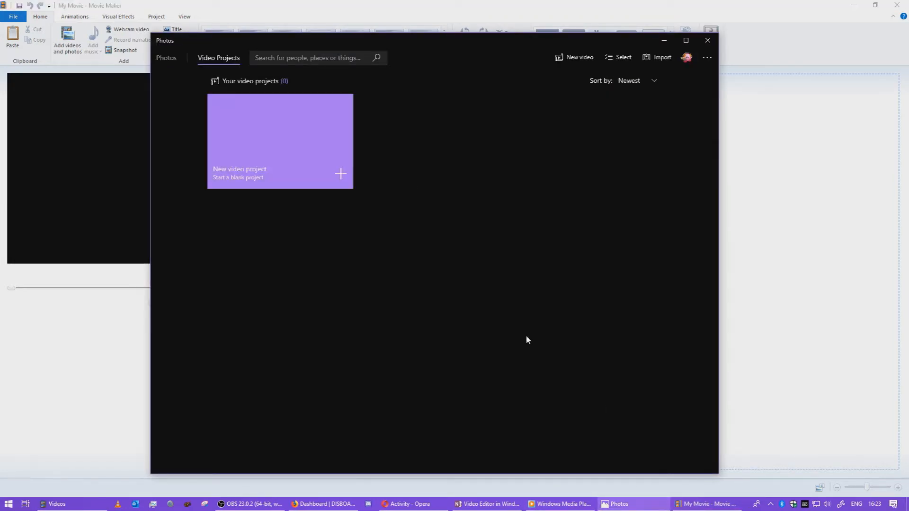
{"action": "left_click", "coordinate": [311, 7]}
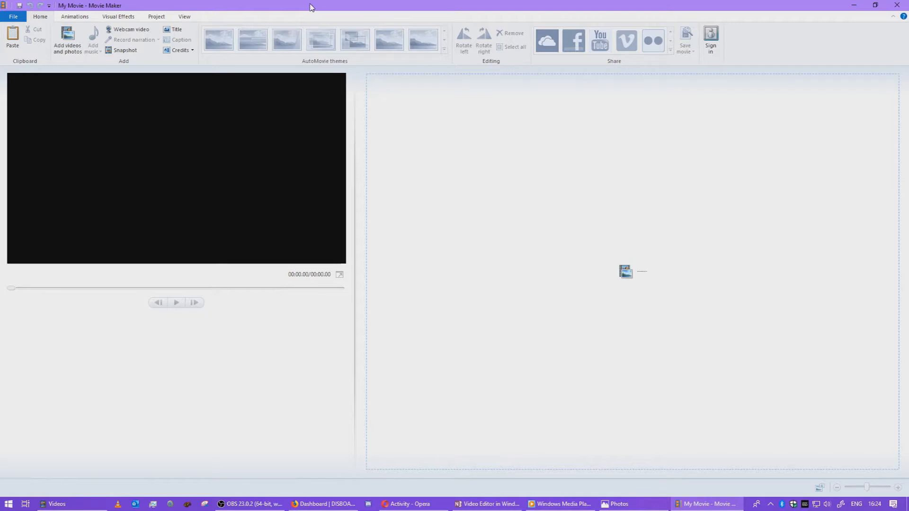
{"action": "left_click", "coordinate": [854, 5]}
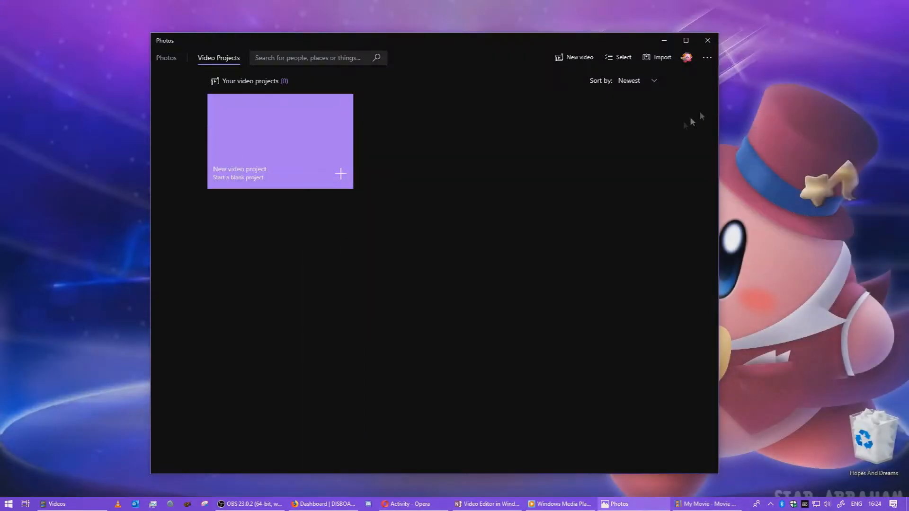
{"action": "double_click", "coordinate": [434, 41]}
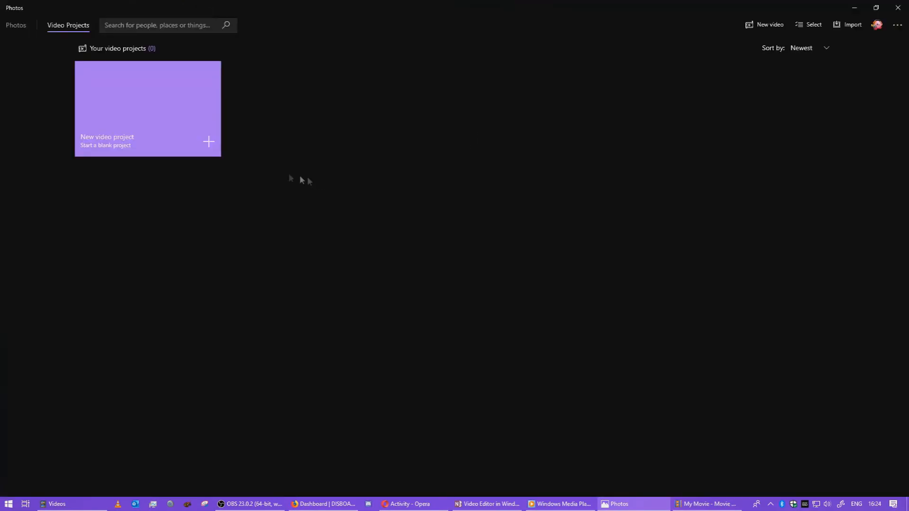
Step: Create a new blank video project named Random
{"action": "left_click", "coordinate": [196, 148]}
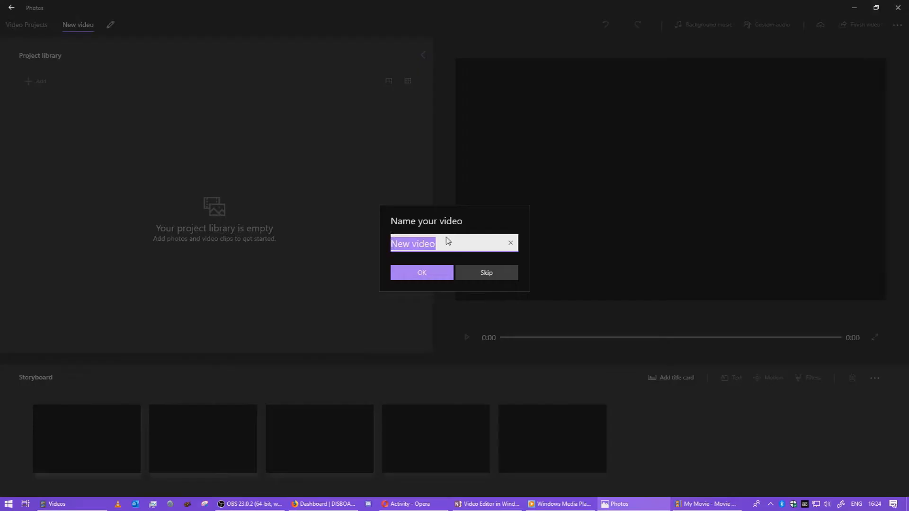
{"action": "left_click_drag", "start_coordinate": [449, 241], "coordinate": [391, 237]}
{"action": "type", "text": "Random"}
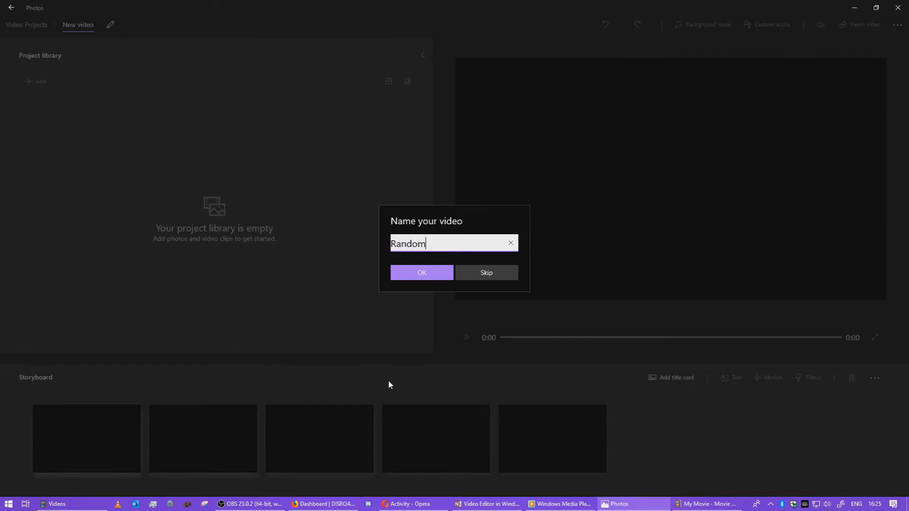
{"action": "left_click", "coordinate": [424, 273]}
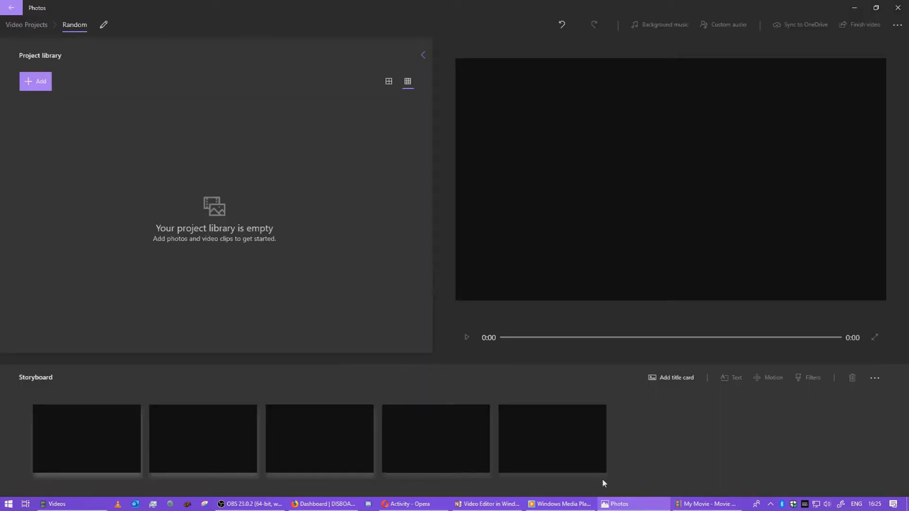
{"action": "left_click", "coordinate": [719, 506]}
{"action": "left_click", "coordinate": [720, 508]}
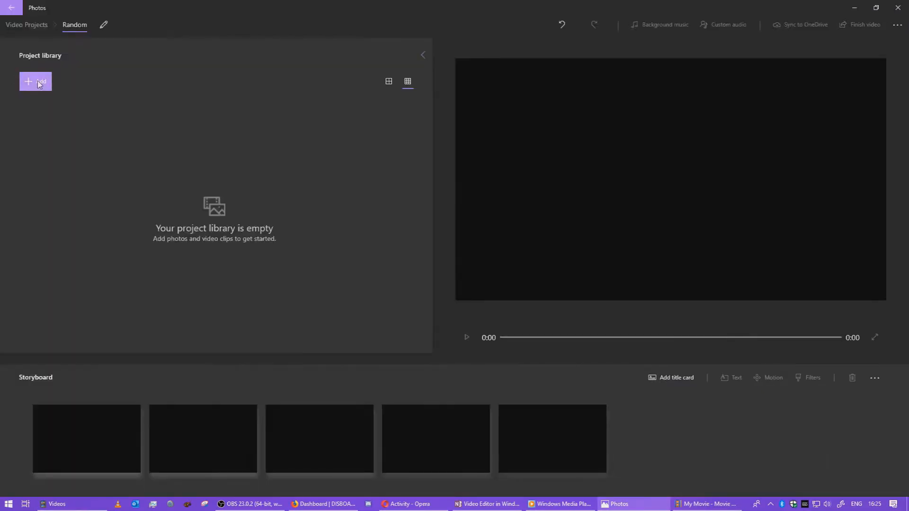
Step: Add all images from the Pictures > Randomness folder on the Storage (E:) drive to the project library
{"action": "left_click", "coordinate": [38, 82]}
{"action": "left_click", "coordinate": [59, 103]}
{"action": "left_click", "coordinate": [43, 177]}
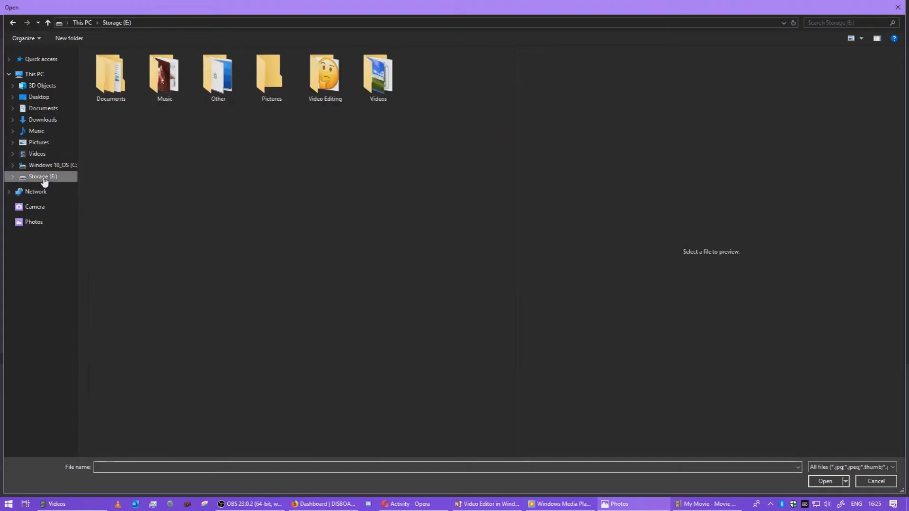
{"action": "double_click", "coordinate": [272, 87]}
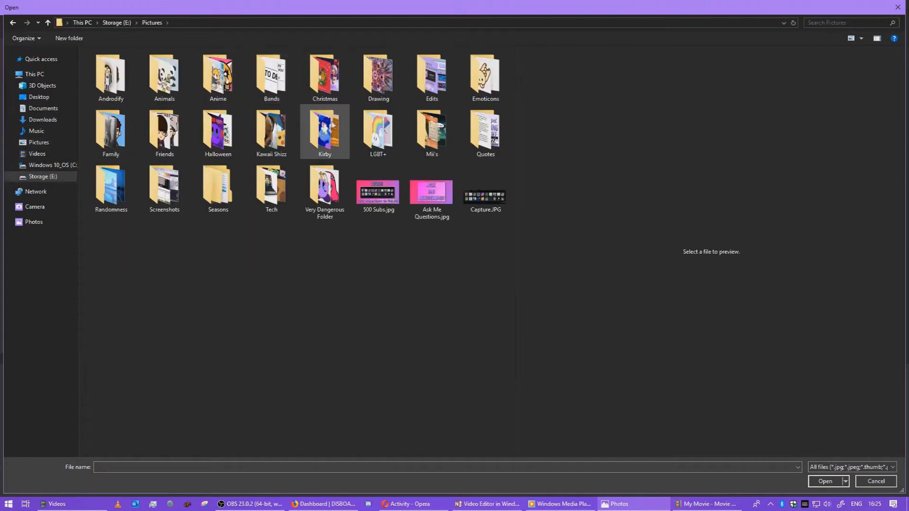
{"action": "key", "text": "Return"}
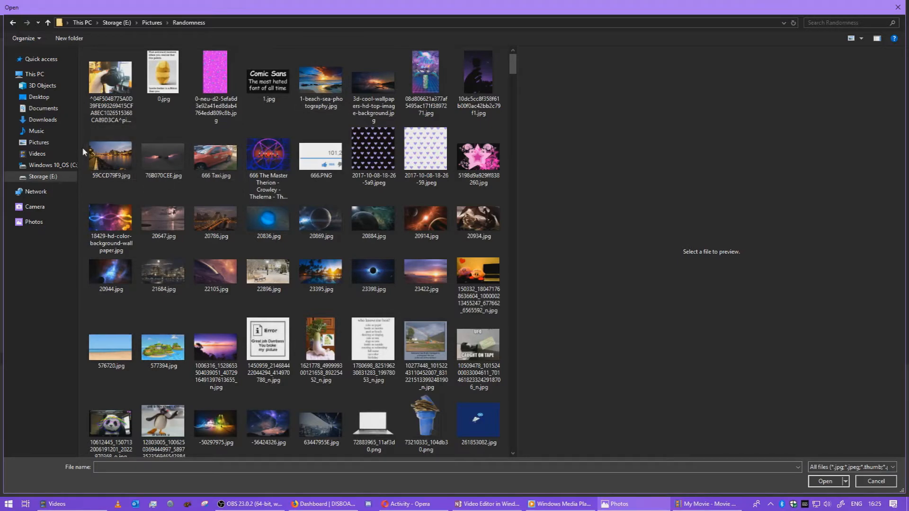
{"action": "key", "text": "ctrl+a"}
{"action": "left_click", "coordinate": [826, 481]}
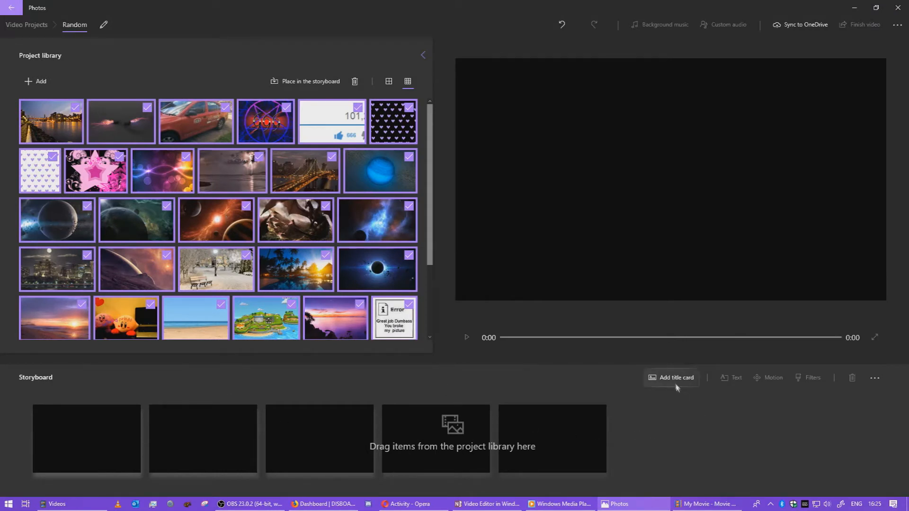
{"action": "left_click", "coordinate": [876, 382]}
{"action": "left_click", "coordinate": [876, 383]}
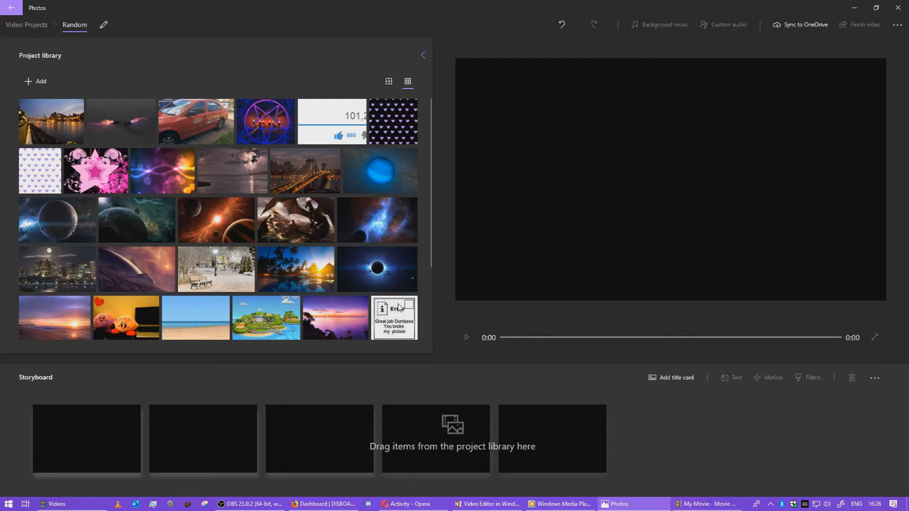
Step: Place several library images in the storyboard, including the river skyline, panda and penguin, with the ringed-planet night sky second
{"action": "left_click_drag", "start_coordinate": [54, 119], "coordinate": [131, 453]}
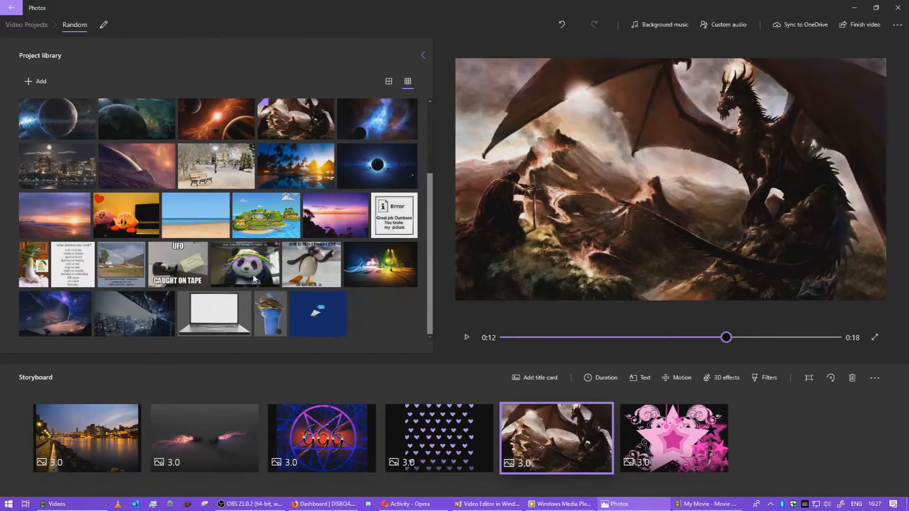
{"action": "left_click_drag", "start_coordinate": [274, 249], "coordinate": [673, 436]}
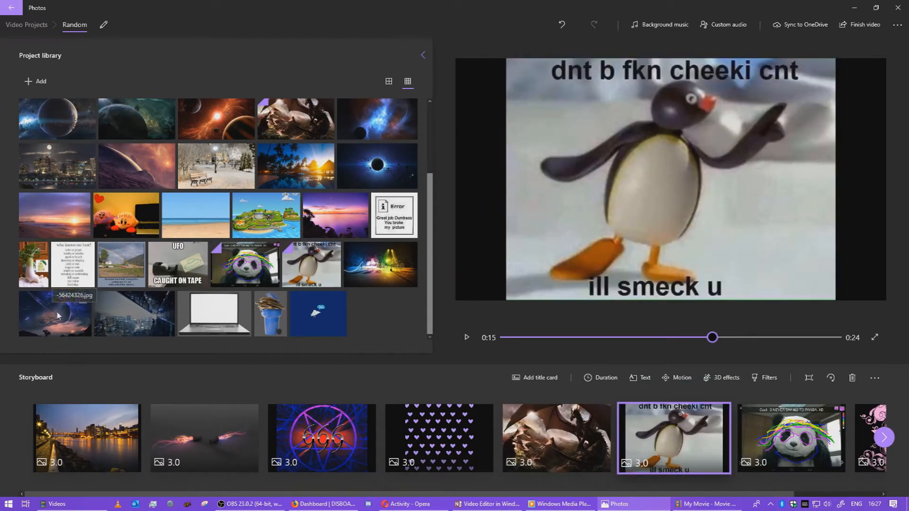
{"action": "left_click_drag", "start_coordinate": [64, 315], "coordinate": [264, 419]}
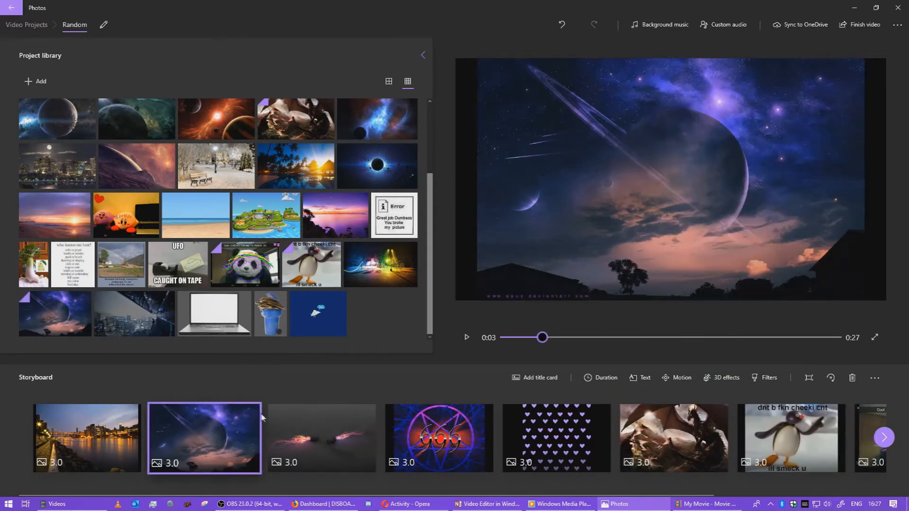
Step: Preview the storyboard video from its beginning and pause it
{"action": "scroll", "coordinate": [266, 427], "scroll_direction": "down", "scroll_amount": 3}
{"action": "left_click_drag", "start_coordinate": [535, 341], "coordinate": [503, 338]}
{"action": "left_click", "coordinate": [466, 338]}
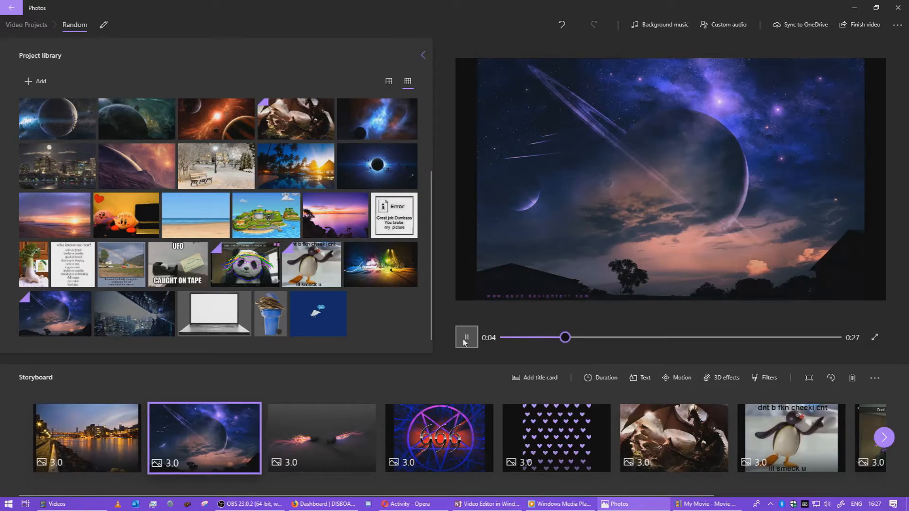
{"action": "left_click", "coordinate": [466, 337]}
{"action": "left_click", "coordinate": [607, 378]}
{"action": "left_click", "coordinate": [640, 378]}
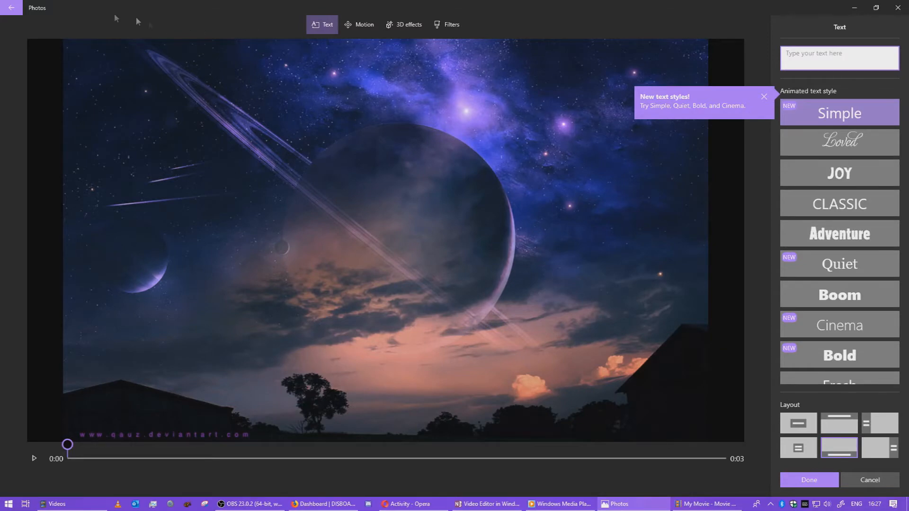
{"action": "left_click", "coordinate": [10, 9]}
{"action": "left_click", "coordinate": [495, 278]}
{"action": "left_click", "coordinate": [870, 481]}
{"action": "left_click", "coordinate": [430, 274]}
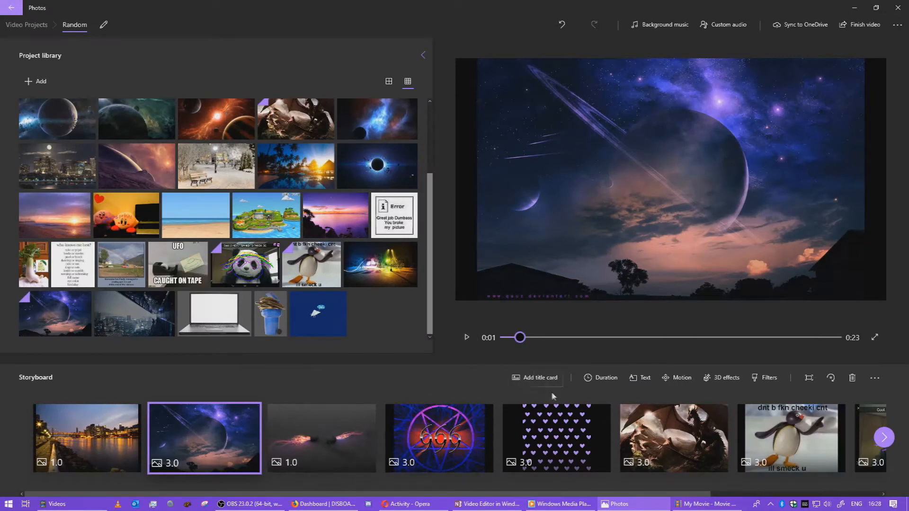
Step: Set the duration of the storyboard clips from the ringed-planet image through the penguin image to 1 second each
{"action": "left_click", "coordinate": [602, 378]}
{"action": "left_click", "coordinate": [592, 258]}
{"action": "left_click", "coordinate": [439, 438]}
{"action": "left_click", "coordinate": [602, 377]}
{"action": "left_click", "coordinate": [610, 254]}
{"action": "left_click", "coordinate": [791, 438]}
{"action": "left_click", "coordinate": [601, 377]}
{"action": "left_click", "coordinate": [612, 256]}
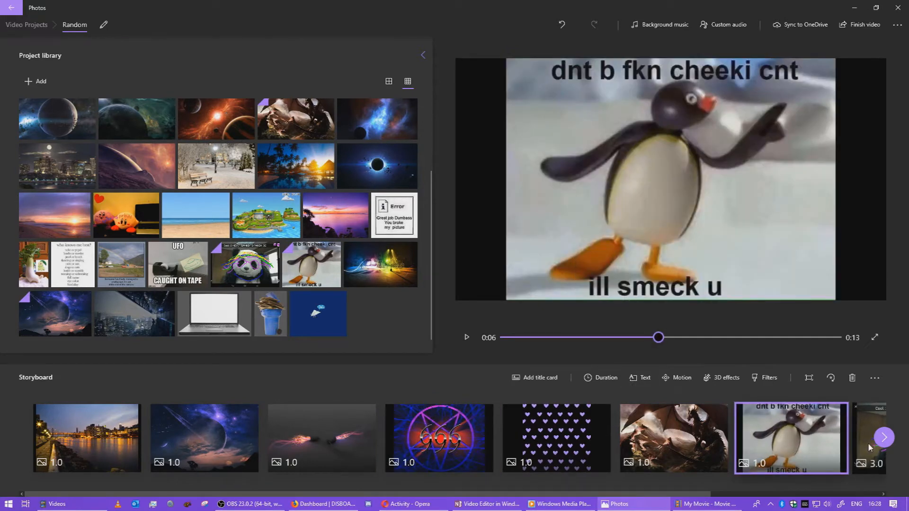
Step: Set the duration of the panda clip and the pink star clip to 1 second each
{"action": "left_click", "coordinate": [868, 443]}
{"action": "left_click", "coordinate": [602, 377]}
{"action": "left_click", "coordinate": [602, 255]}
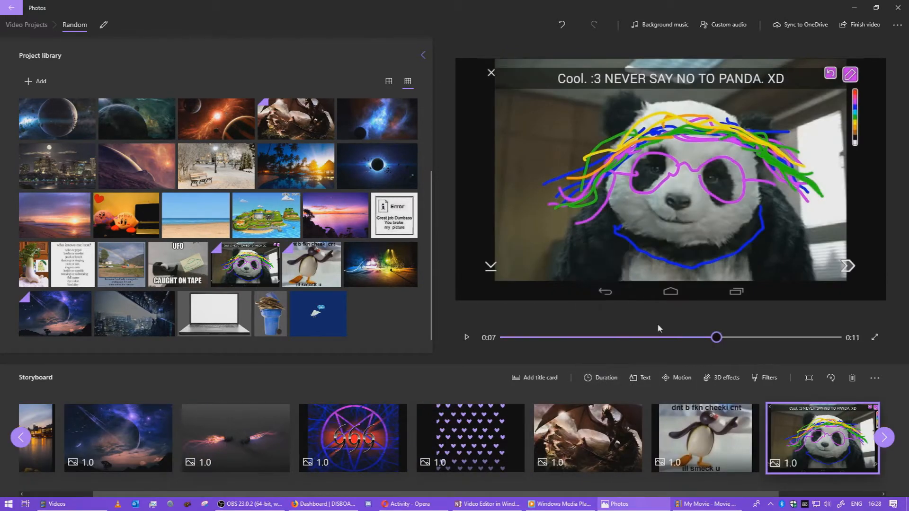
{"action": "left_click", "coordinate": [885, 439]}
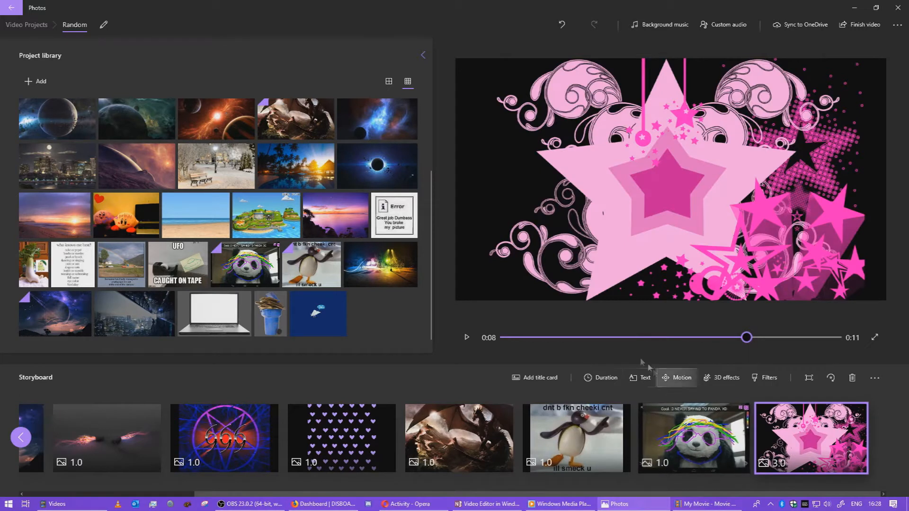
{"action": "left_click", "coordinate": [601, 378]}
{"action": "left_click", "coordinate": [608, 263]}
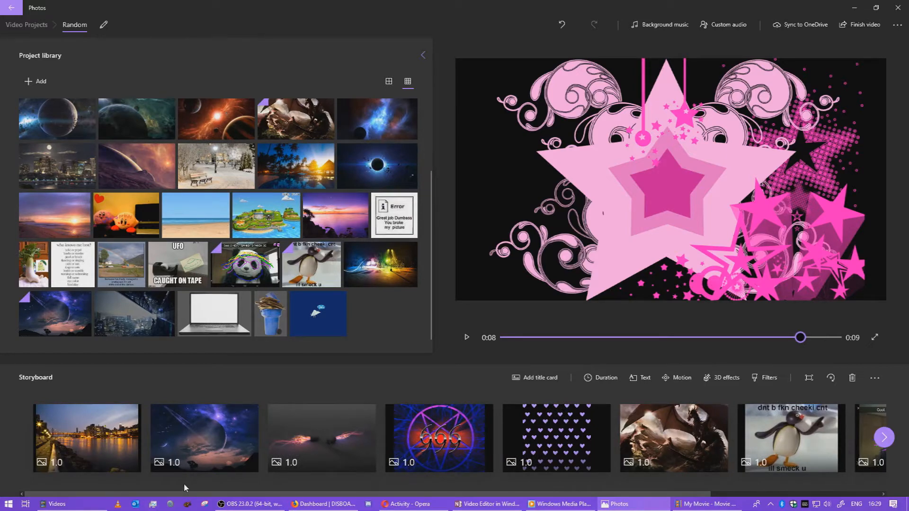
Step: Add the Atomic motion 3D effect to the 666 pentagram clip and position it over the image
{"action": "left_click", "coordinate": [185, 485]}
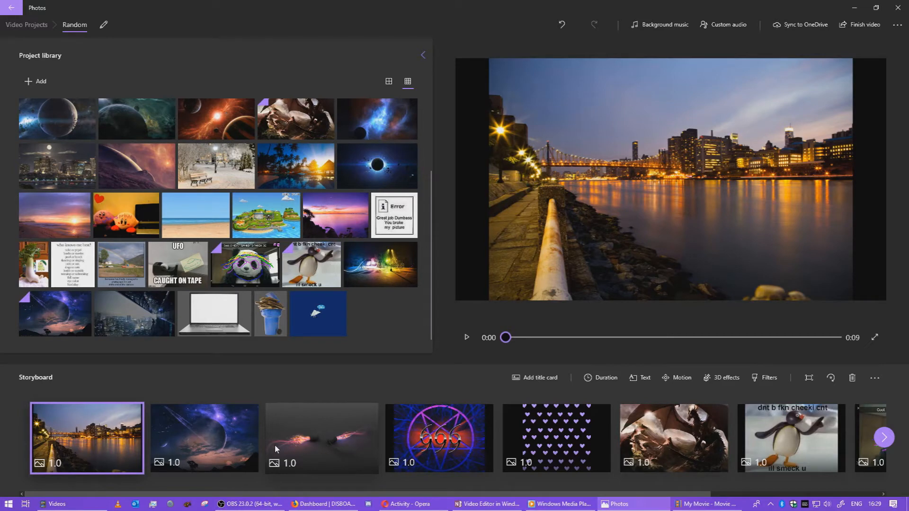
{"action": "left_click", "coordinate": [440, 438]}
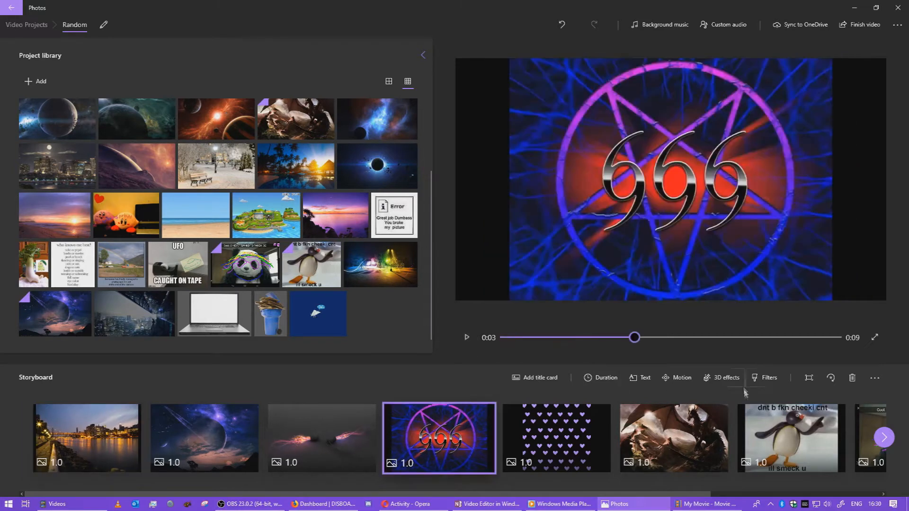
{"action": "left_click", "coordinate": [709, 385]}
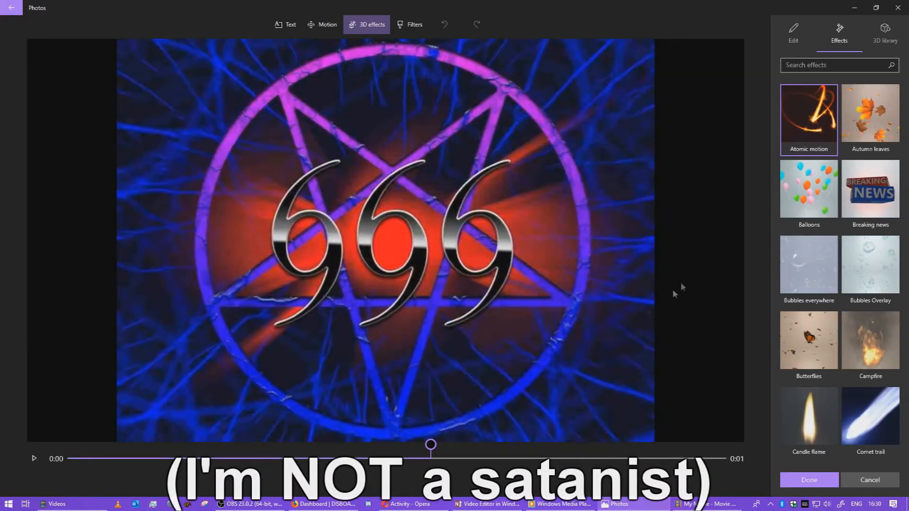
{"action": "left_click", "coordinate": [809, 119]}
{"action": "left_click_drag", "start_coordinate": [367, 368], "coordinate": [411, 379]}
Step: Preview the Atomic motion effect, enlarge and reposition it over the numbers, and save the effect
{"action": "left_click", "coordinate": [34, 459]}
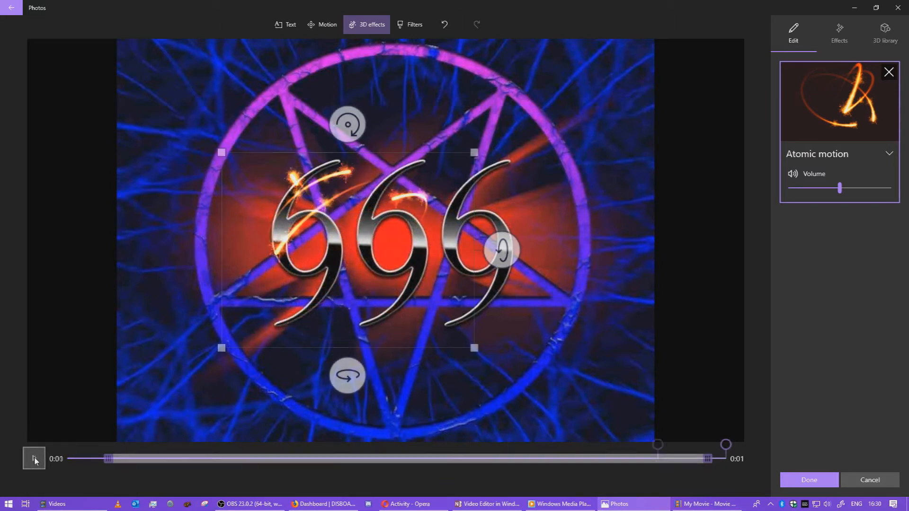
{"action": "left_click", "coordinate": [36, 461]}
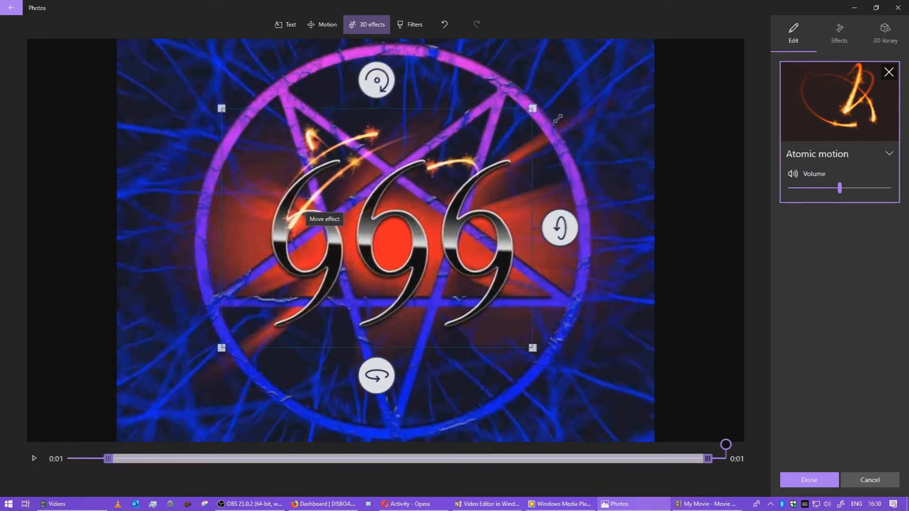
{"action": "left_click_drag", "start_coordinate": [480, 245], "coordinate": [505, 244]}
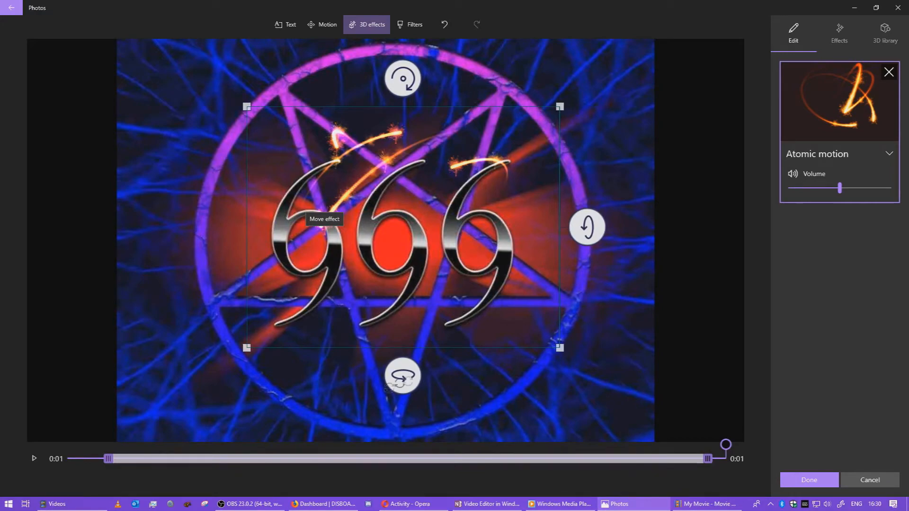
{"action": "left_click", "coordinate": [800, 480]}
Step: Add the Bubbles everywhere 3D effect to the purple hearts clip, preview it and save it
{"action": "left_click", "coordinate": [584, 435]}
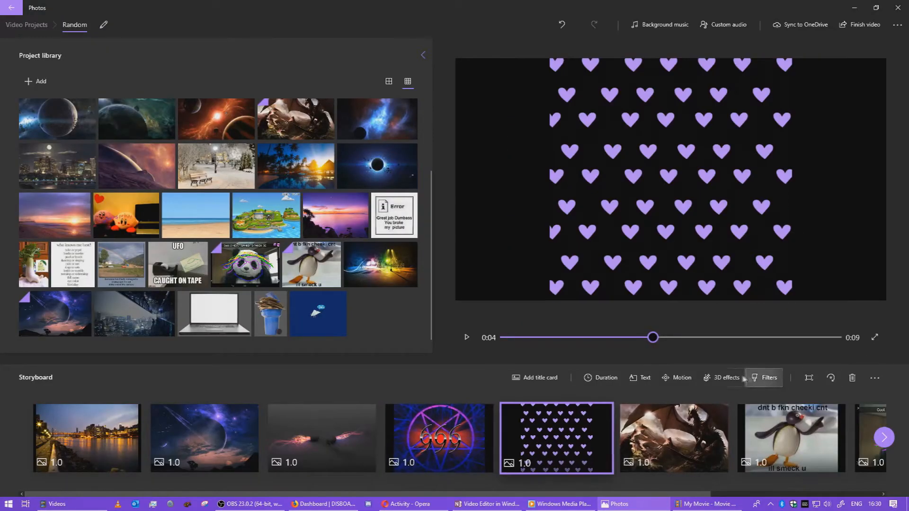
{"action": "left_click", "coordinate": [721, 378]}
{"action": "left_click_drag", "start_coordinate": [801, 260], "coordinate": [393, 270]}
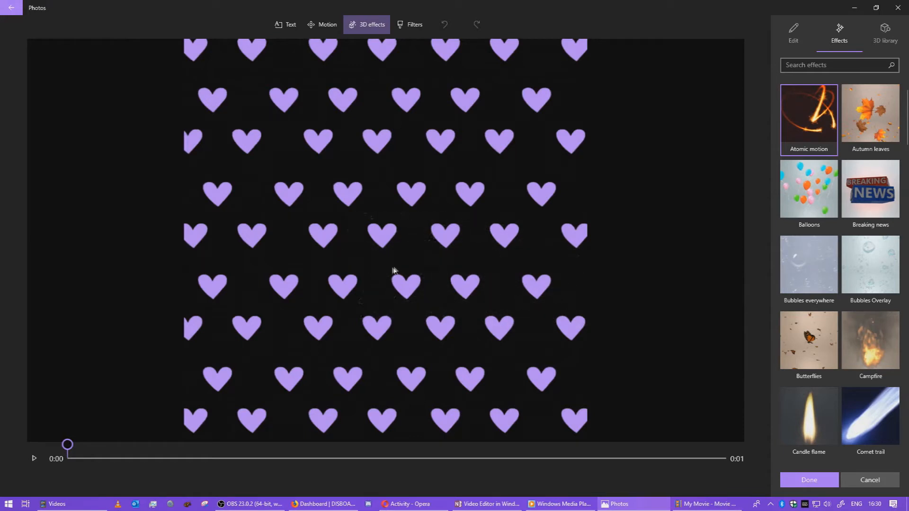
{"action": "left_click", "coordinate": [33, 459]}
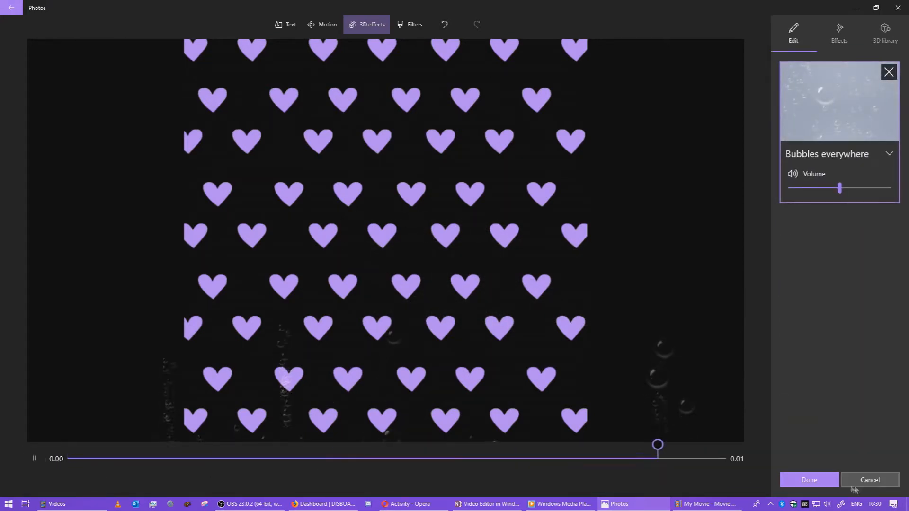
{"action": "left_click", "coordinate": [801, 481]}
Step: Try the Fireworks 3D effect on the dragon clip, preview it, and discard the changes
{"action": "left_click", "coordinate": [645, 474]}
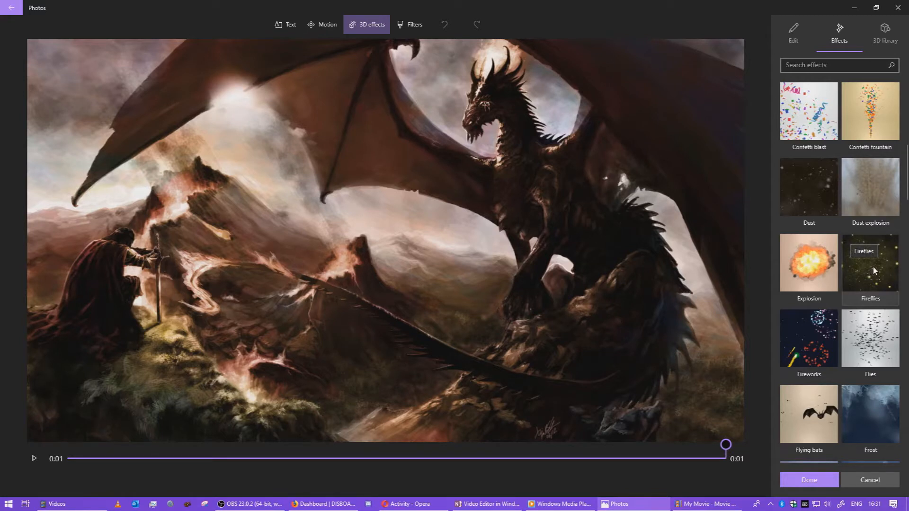
{"action": "left_click", "coordinate": [823, 344]}
{"action": "left_click_drag", "start_coordinate": [435, 401], "coordinate": [475, 422]}
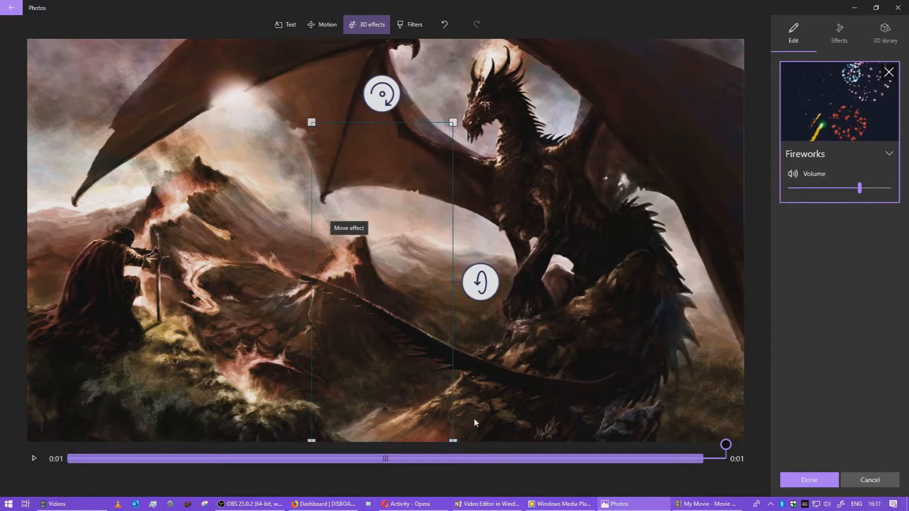
{"action": "left_click", "coordinate": [33, 462]}
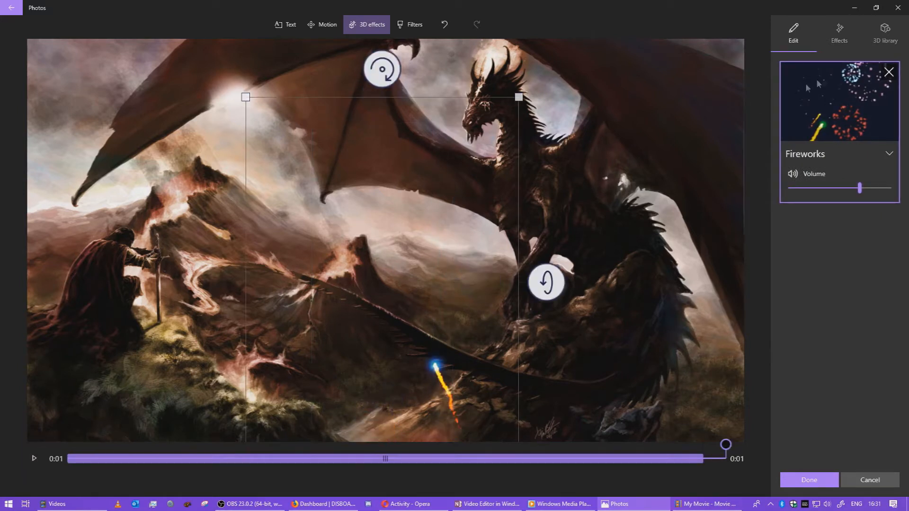
{"action": "left_click", "coordinate": [860, 478]}
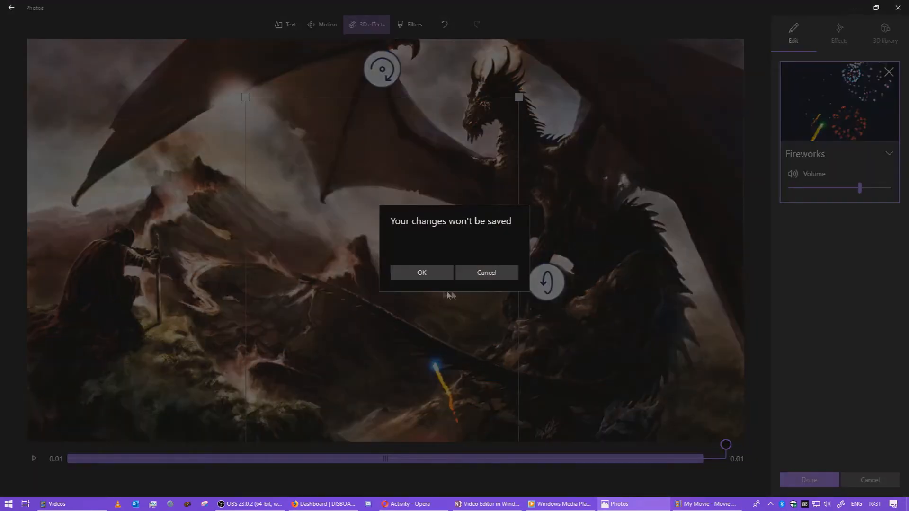
{"action": "left_click", "coordinate": [441, 274]}
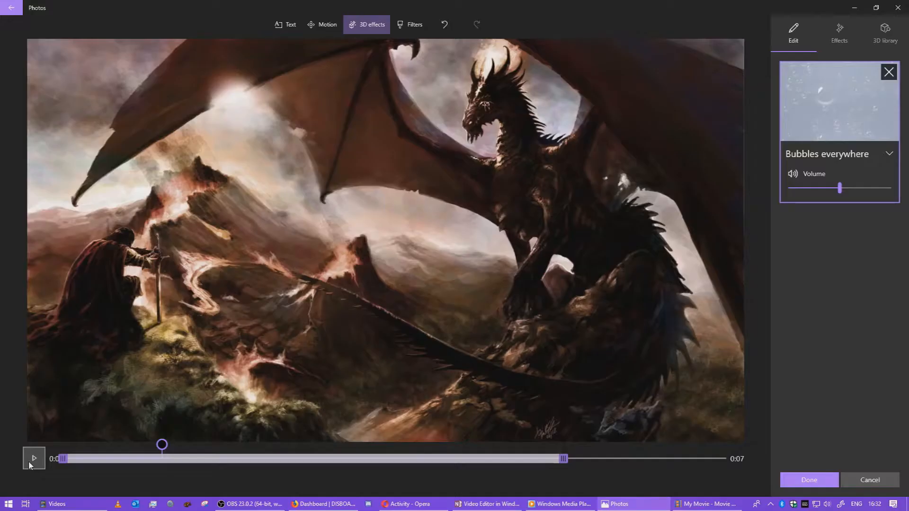
Step: Preview the 3D effects on the 7-second dragon clip and save the clip with the Fireworks effect
{"action": "left_click", "coordinate": [30, 464]}
{"action": "left_click", "coordinate": [34, 459]}
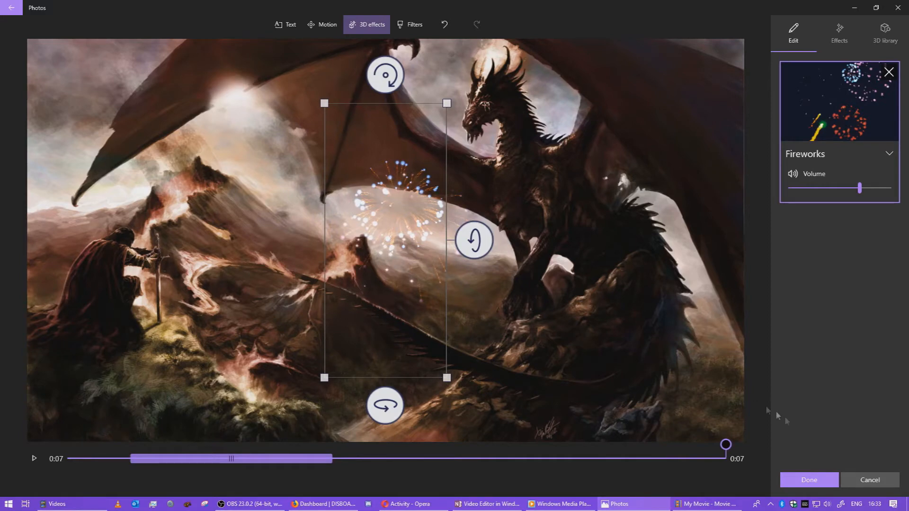
{"action": "left_click", "coordinate": [809, 480]}
Step: Switch to Movie Maker and look through its animation and visual effect options
{"action": "left_click", "coordinate": [682, 377]}
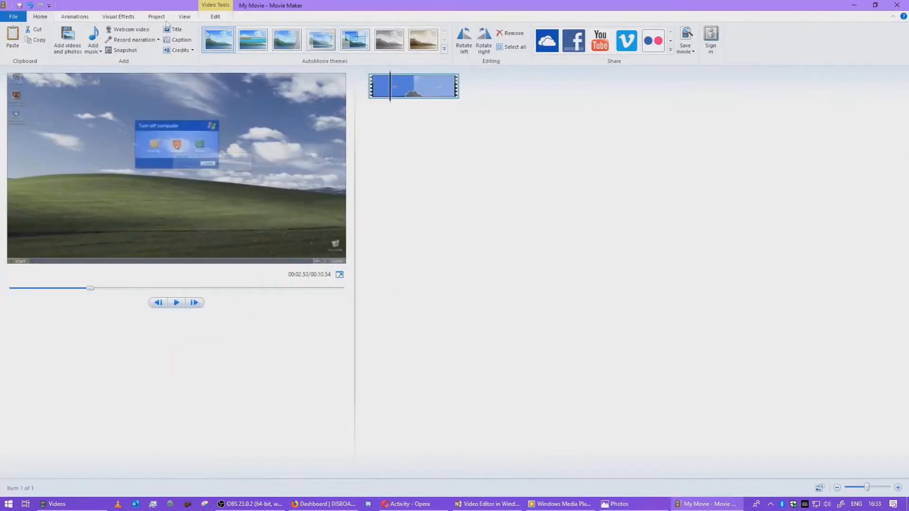
{"action": "left_click", "coordinate": [75, 16]}
{"action": "left_click", "coordinate": [118, 17]}
{"action": "left_click", "coordinate": [75, 17]}
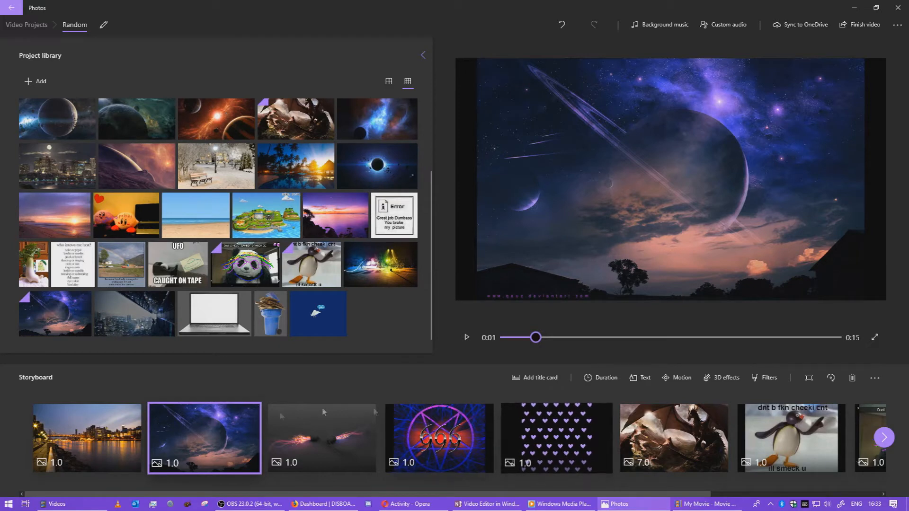
Step: Add a title card at the start of the storyboard and set its text to "Random Video."
{"action": "left_click", "coordinate": [533, 378]}
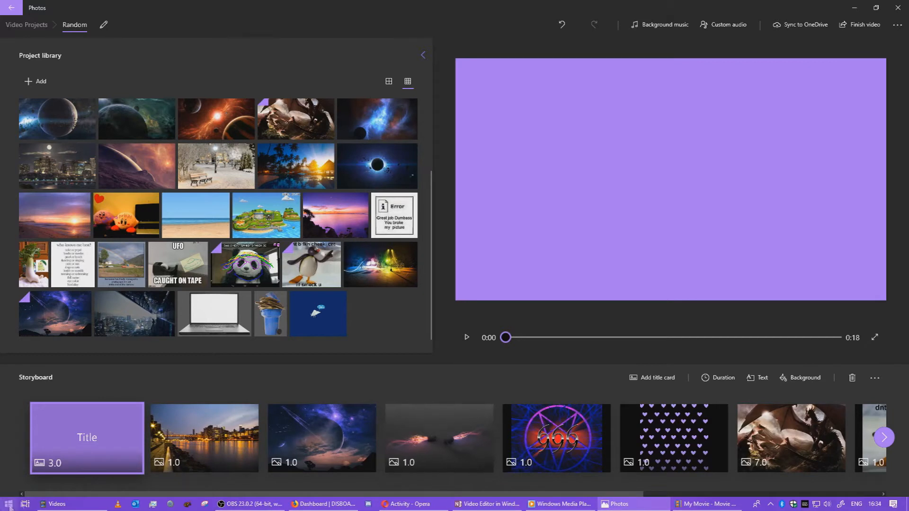
{"action": "left_click", "coordinate": [84, 432]}
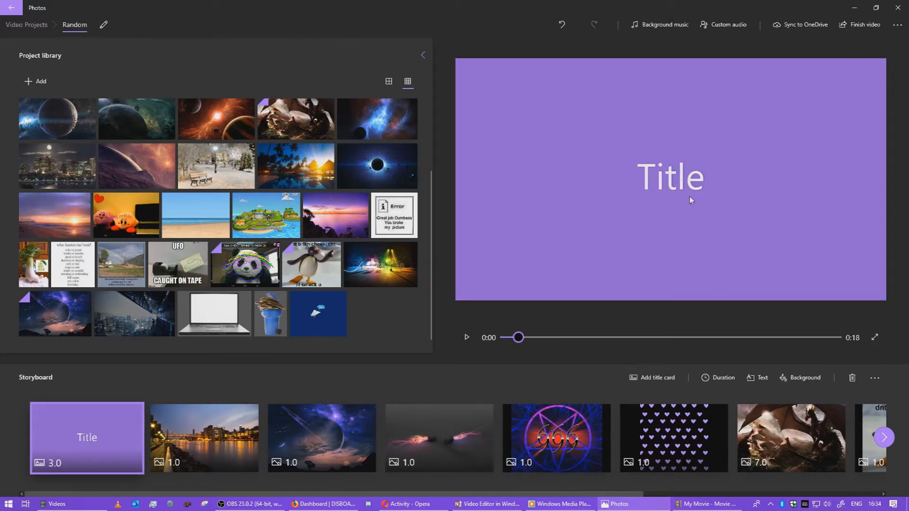
{"action": "right_click", "coordinate": [96, 435]}
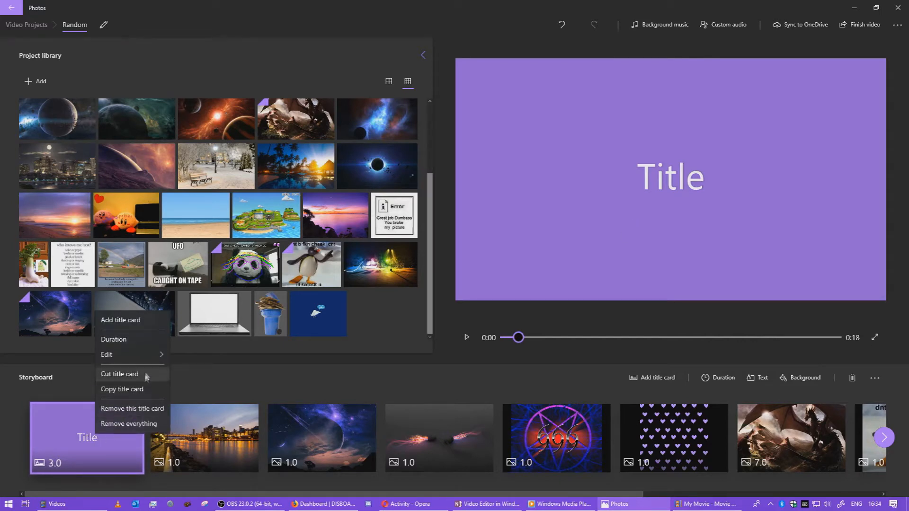
{"action": "left_click", "coordinate": [178, 360]}
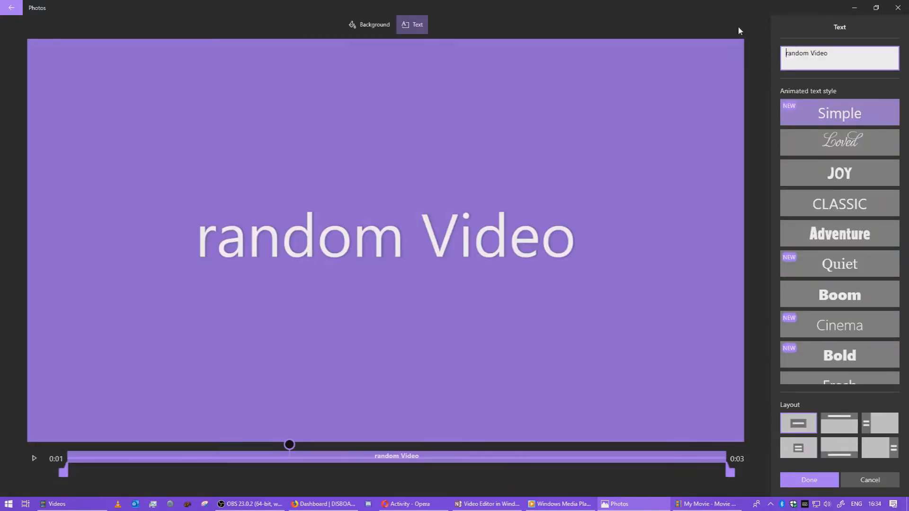
{"action": "key", "text": "Delete"}
{"action": "type", "text": "Random Video"}
{"action": "key", "text": "ctrl+a"}
{"action": "key", "text": "Right"}
{"action": "type", "text": "/"}
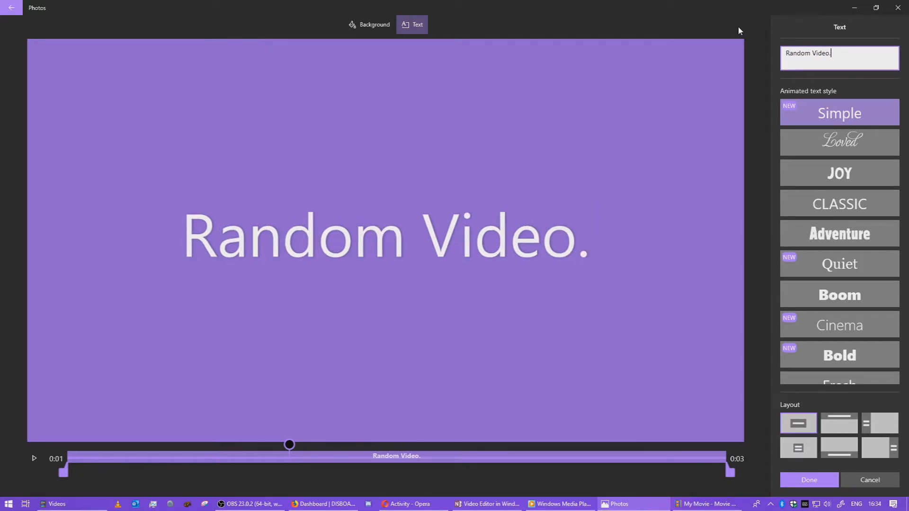
Step: Compare the Cinema, Simple and Loved styles for the title text, then apply the Joy style and preview it
{"action": "left_click", "coordinate": [855, 326]}
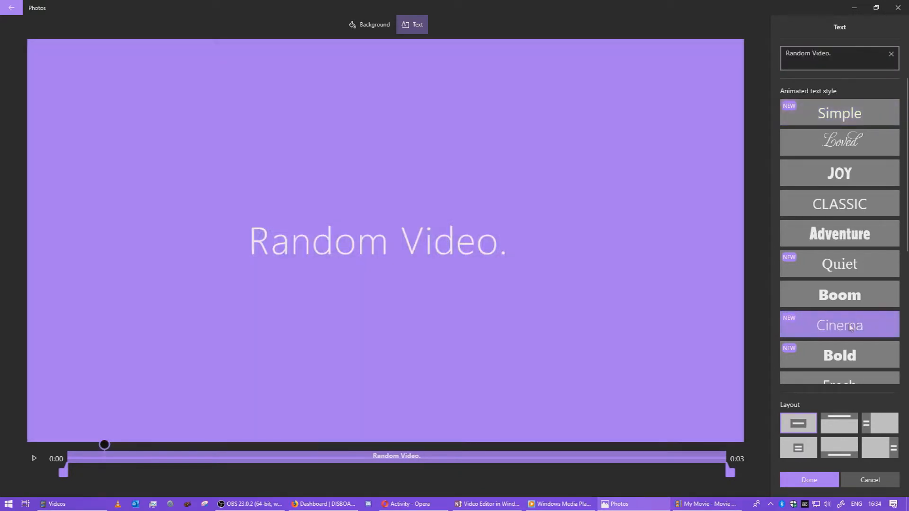
{"action": "left_click", "coordinate": [831, 118]}
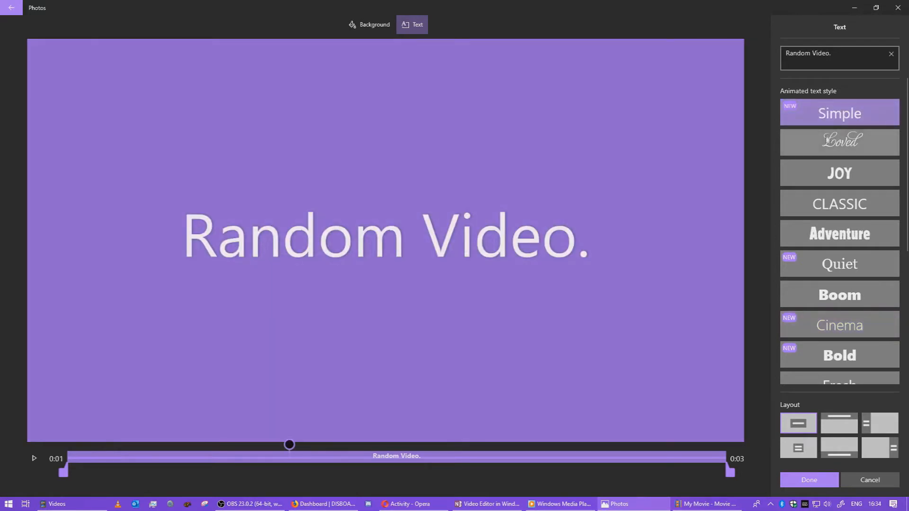
{"action": "left_click", "coordinate": [828, 142]}
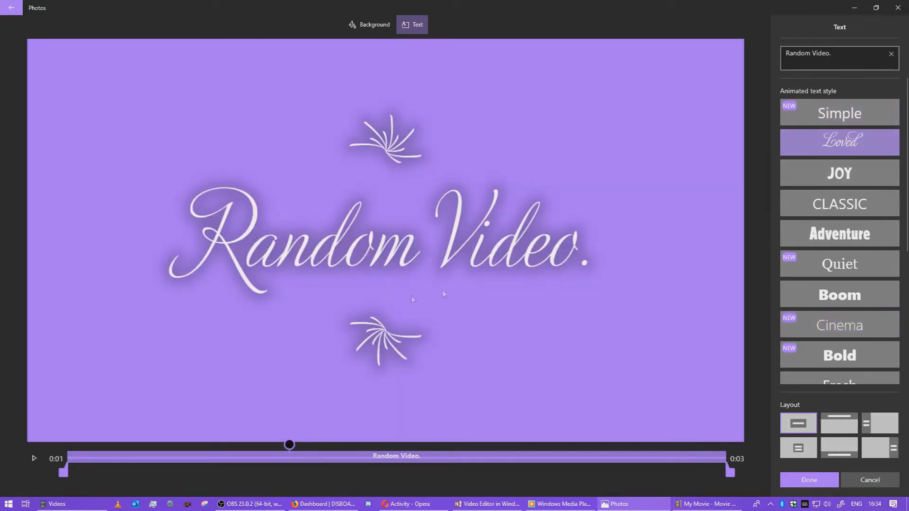
{"action": "left_click", "coordinate": [848, 162]}
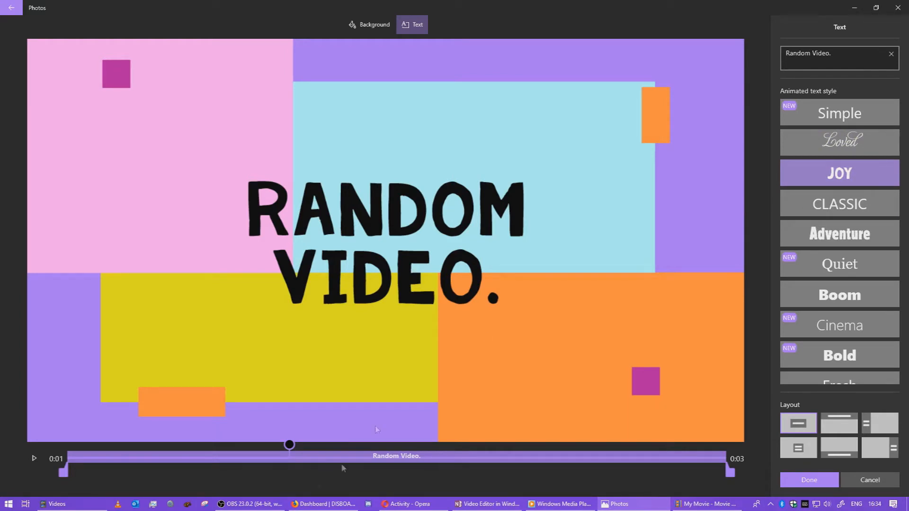
{"action": "left_click", "coordinate": [33, 459]}
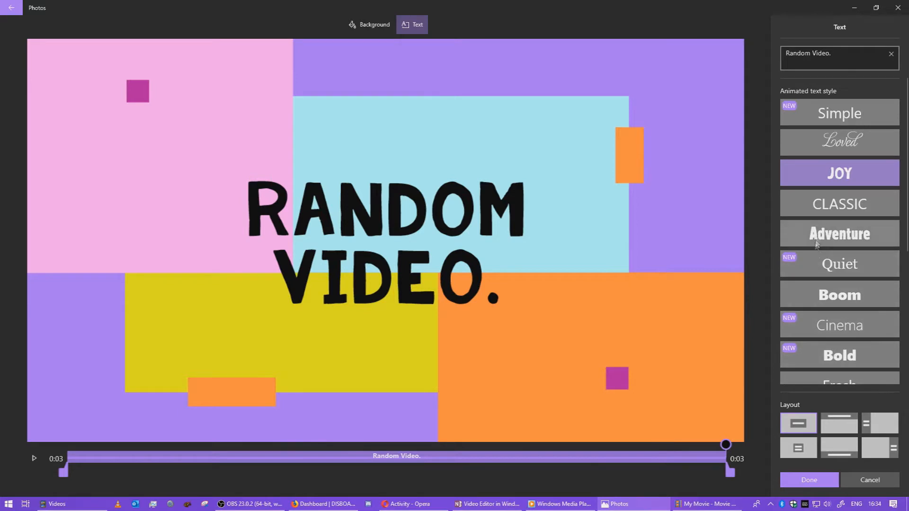
Step: Try the Classic, Boom and Fresh animated text styles on the title card and play their animations
{"action": "left_click", "coordinate": [834, 204]}
{"action": "left_click", "coordinate": [833, 280]}
{"action": "left_click", "coordinate": [836, 300]}
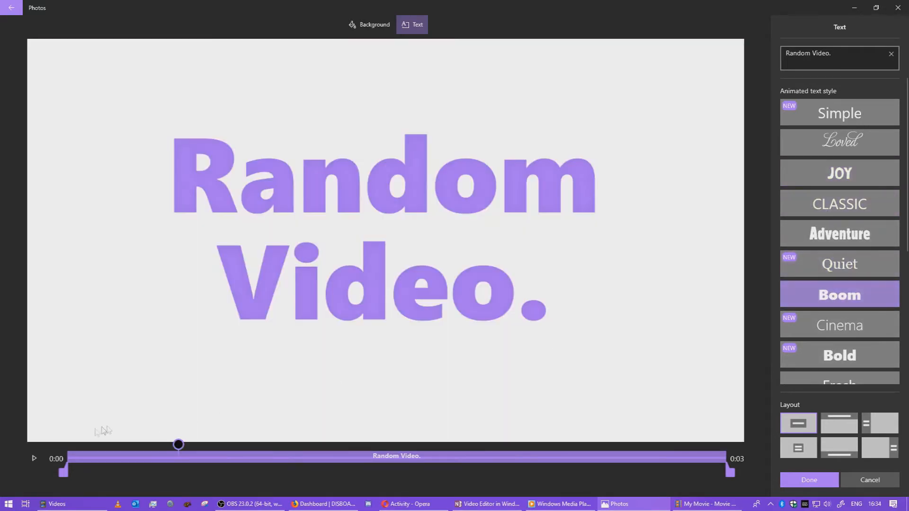
{"action": "left_click", "coordinate": [34, 458]}
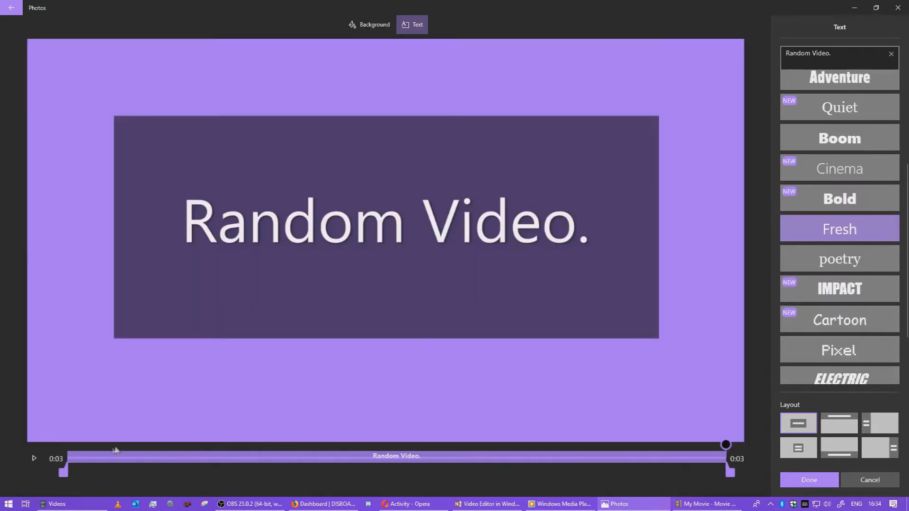
{"action": "left_click", "coordinate": [32, 462]}
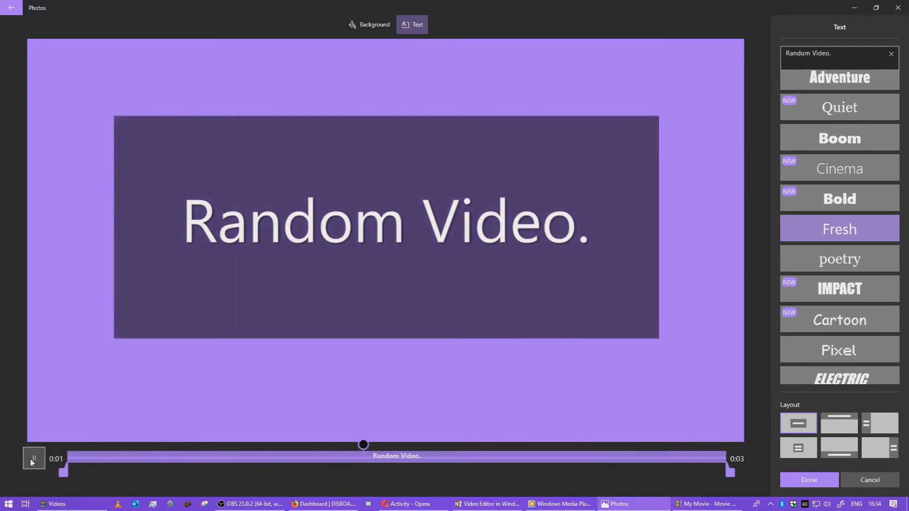
Step: Try the Pixel, Electric, Chilled and Fine Print animated text styles on the title card
{"action": "left_click", "coordinate": [879, 353]}
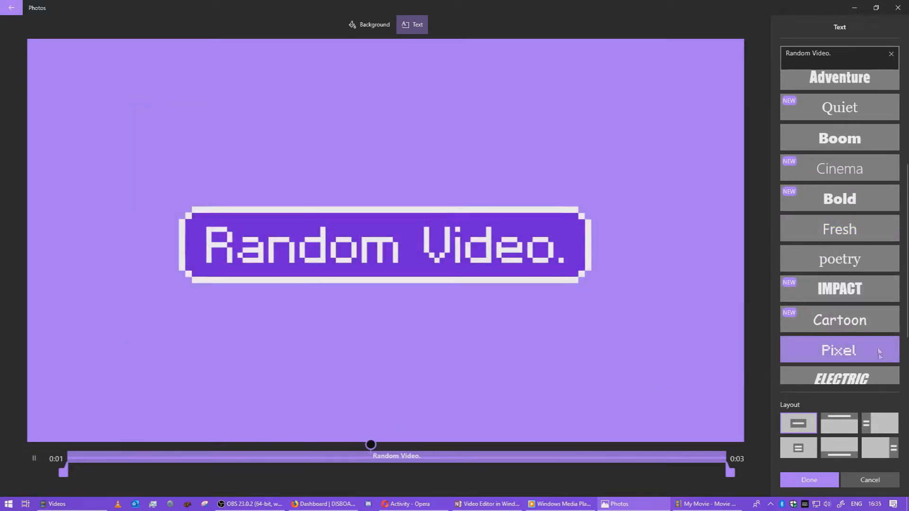
{"action": "left_click", "coordinate": [848, 378]}
{"action": "scroll", "coordinate": [826, 363], "scroll_direction": "down", "scroll_amount": 2}
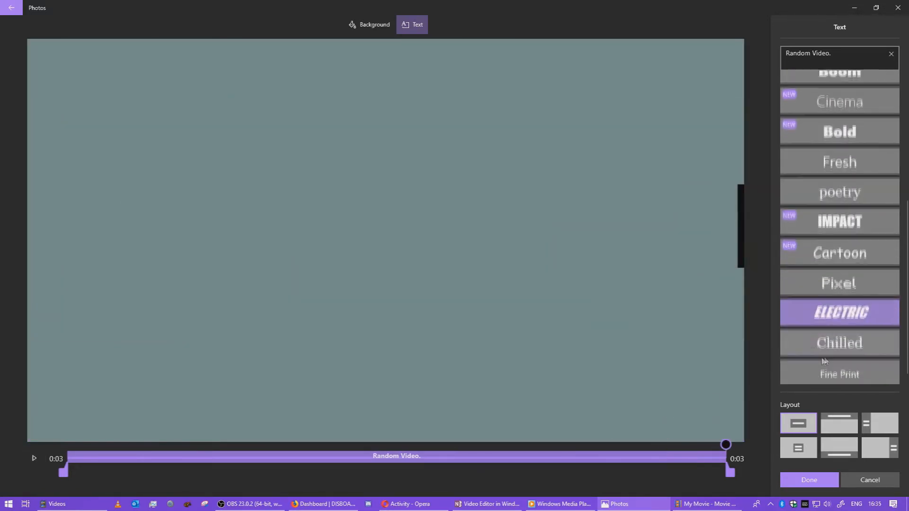
{"action": "left_click", "coordinate": [823, 341]}
{"action": "left_click", "coordinate": [838, 372]}
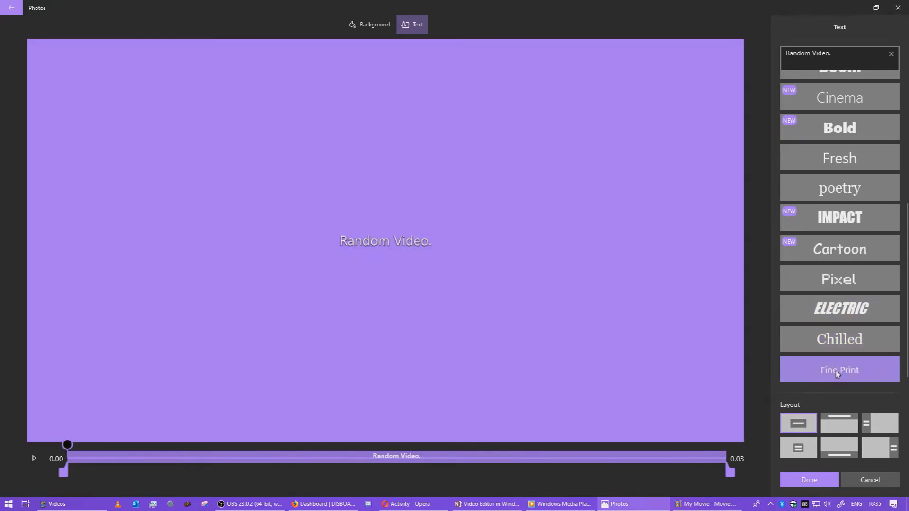
Step: Switch to Movie Maker, add a title before the clip and set its text to "Heeeeey! ^~^"
{"action": "left_click", "coordinate": [728, 503]}
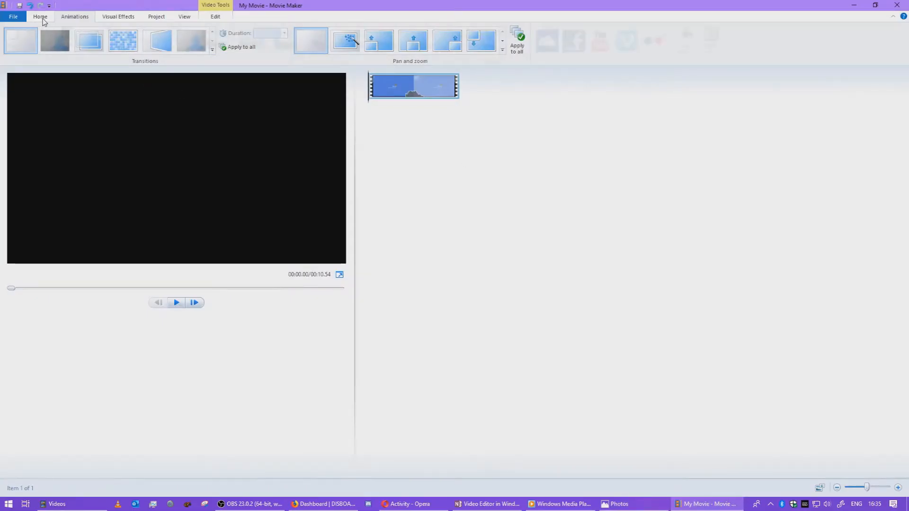
{"action": "left_click", "coordinate": [40, 16]}
{"action": "left_click", "coordinate": [173, 30]}
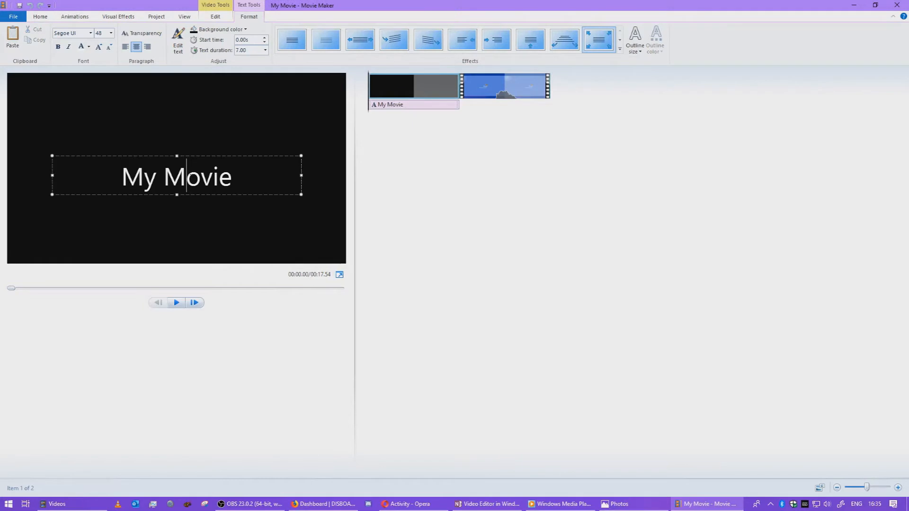
{"action": "key", "text": "ctrl+a"}
{"action": "type", "text": "Heeeeey! ^~^"}
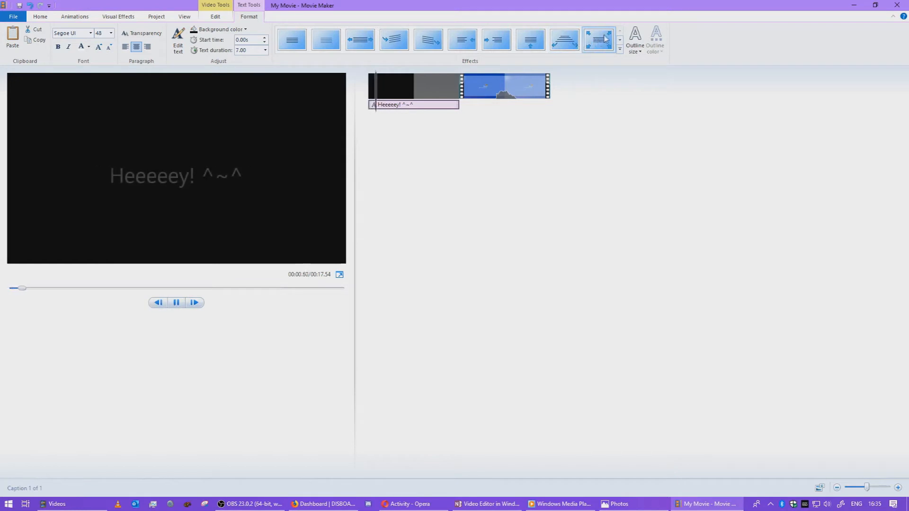
{"action": "scroll", "coordinate": [604, 43], "scroll_direction": "down", "scroll_amount": 1}
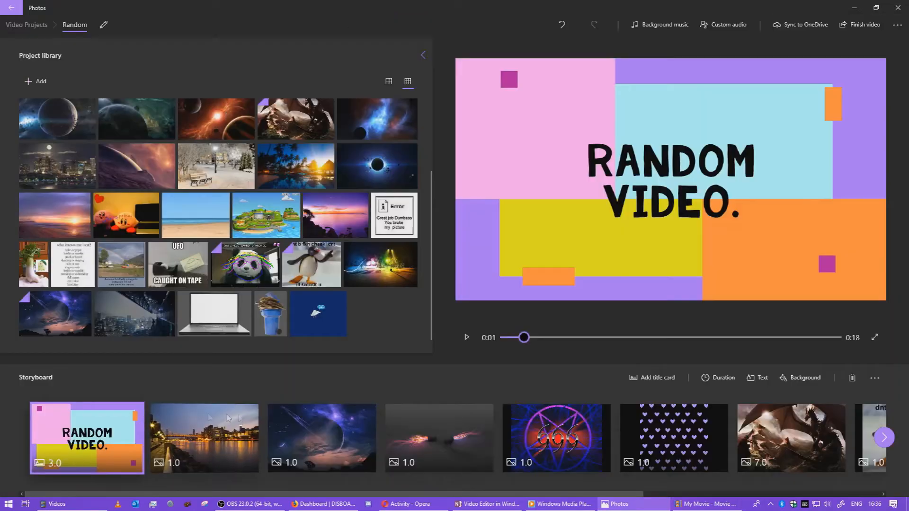
Step: Play the Random project from its title card and look at the additional storyboard options
{"action": "left_click", "coordinate": [466, 338]}
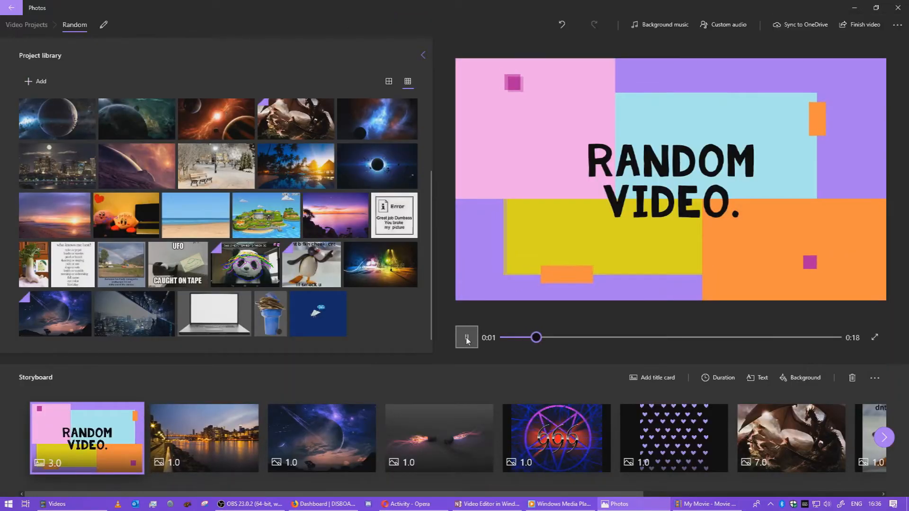
{"action": "left_click", "coordinate": [466, 338]}
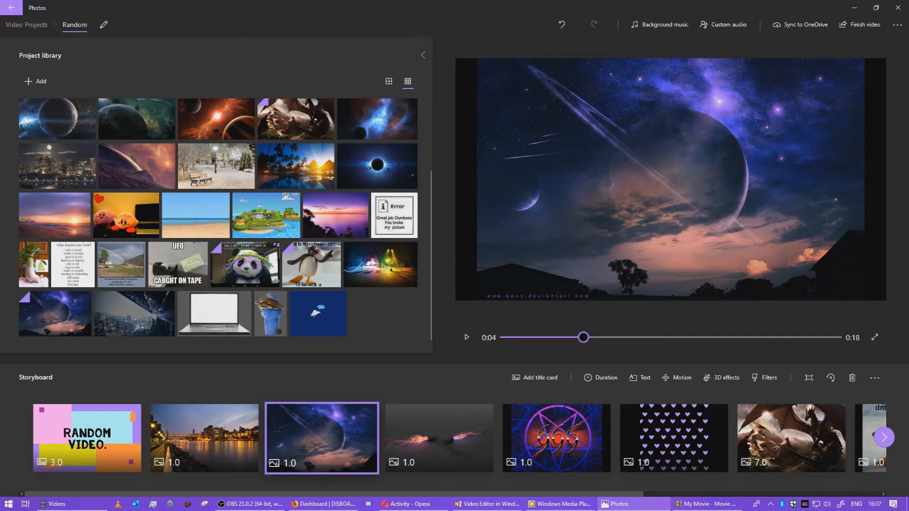
{"action": "left_click", "coordinate": [873, 378]}
{"action": "left_click", "coordinate": [472, 396]}
Step: Look at the custom audio editor and its audio file browser, and leave without adding a file
{"action": "left_click", "coordinate": [723, 25]}
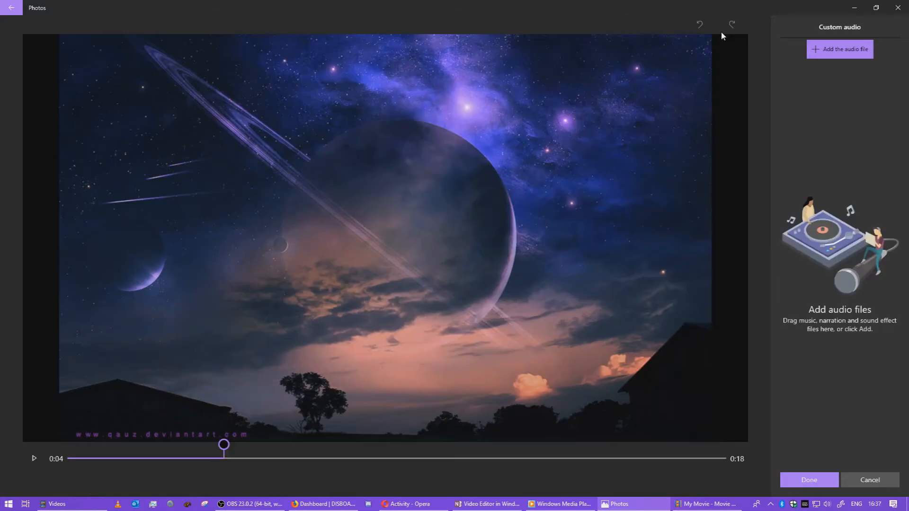
{"action": "left_click", "coordinate": [834, 50]}
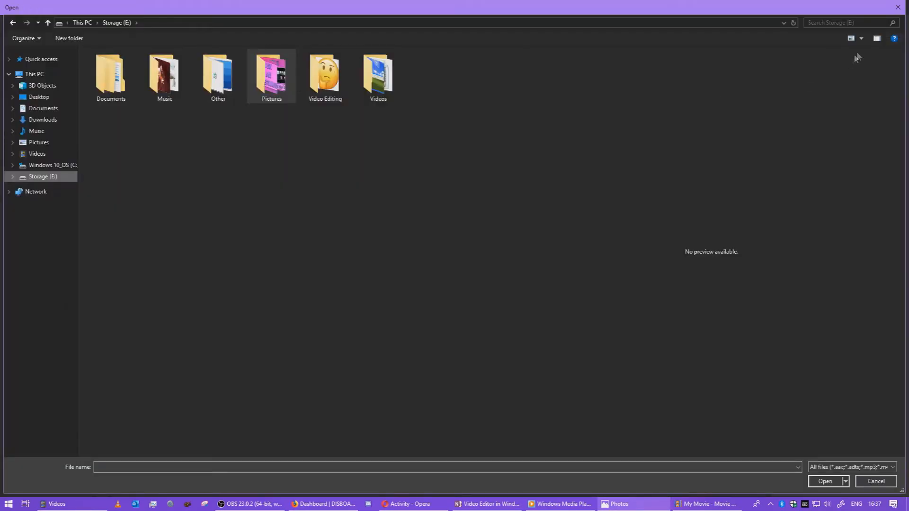
{"action": "left_click", "coordinate": [898, 7]}
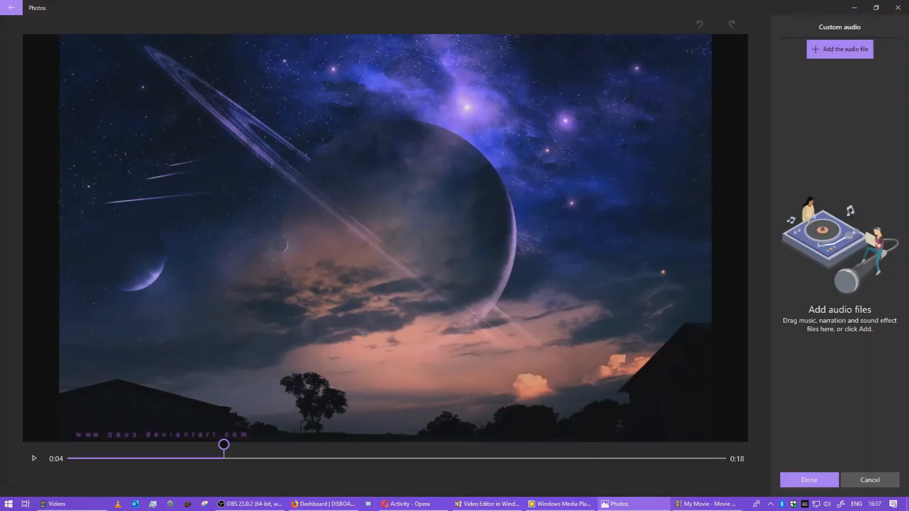
{"action": "left_click", "coordinate": [868, 479]}
Step: Preview the Amplified and Anodised tracks offered as background music for the project
{"action": "left_click", "coordinate": [672, 26]}
{"action": "left_click", "coordinate": [375, 176]}
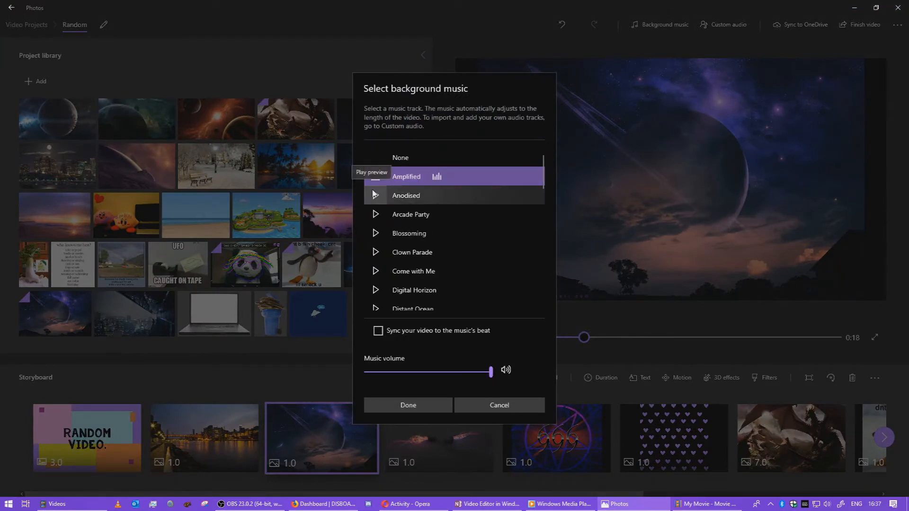
{"action": "left_click", "coordinate": [376, 178]}
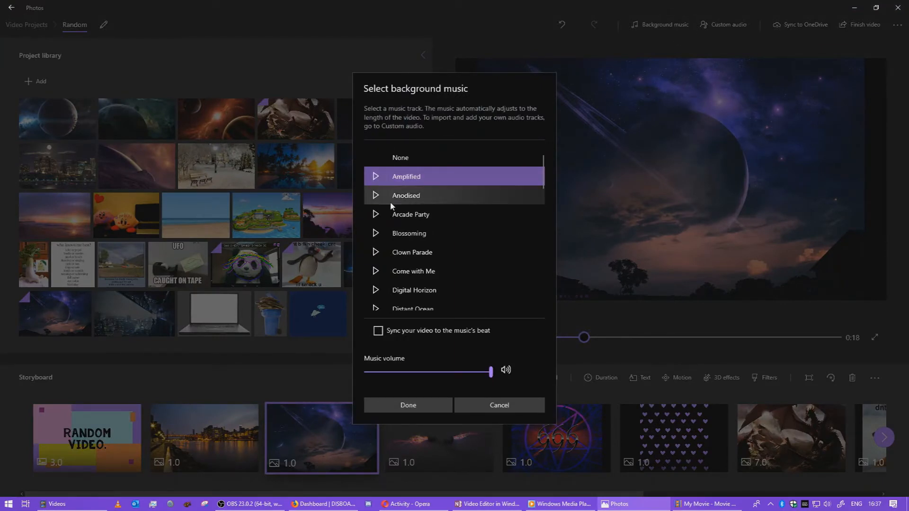
{"action": "left_click", "coordinate": [376, 196]}
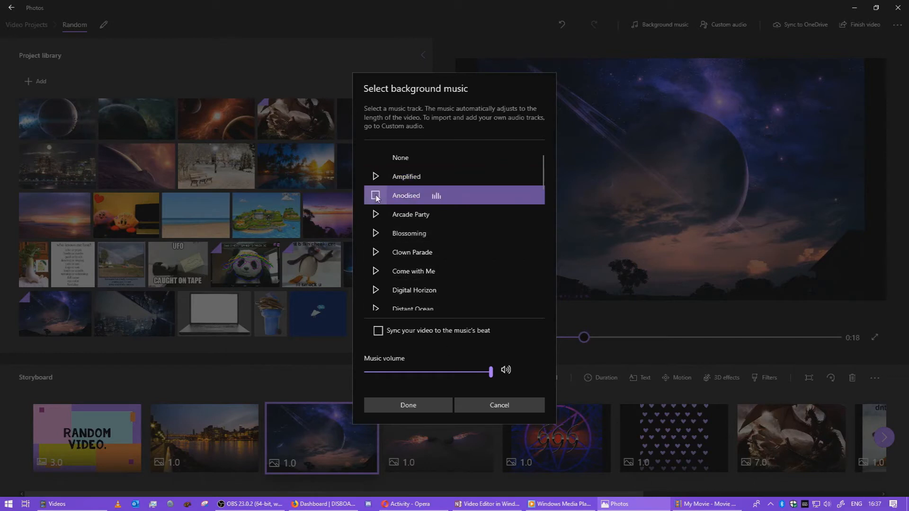
{"action": "left_click", "coordinate": [376, 198]}
{"action": "left_click", "coordinate": [377, 198]}
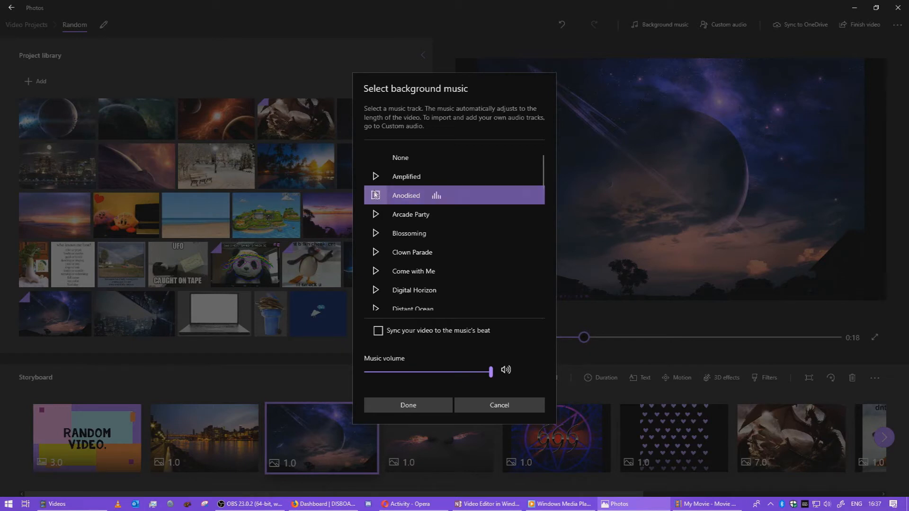
Step: Preview the tracks from Arcade Party to Digital Horizon and apply Distant Ocean as the background music
{"action": "left_click", "coordinate": [375, 215]}
{"action": "left_click", "coordinate": [375, 236]}
{"action": "left_click", "coordinate": [374, 254]}
{"action": "left_click", "coordinate": [374, 272]}
{"action": "left_click", "coordinate": [375, 290]}
{"action": "left_click", "coordinate": [374, 308]}
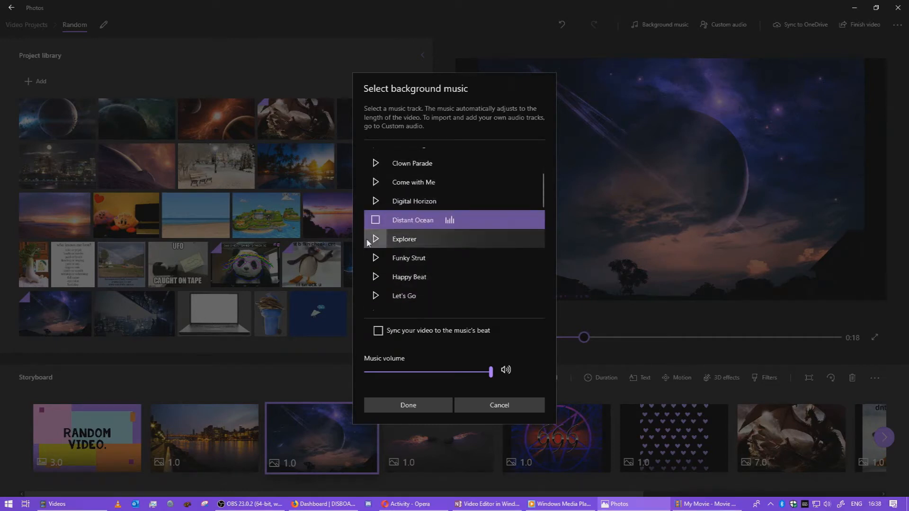
{"action": "left_click", "coordinate": [405, 406]}
Step: Play the end of the storyboard and try the Classic, Denim, Brassy, Inky and Joy filters on the pink star clip
{"action": "scroll", "coordinate": [292, 476], "scroll_direction": "down", "scroll_amount": 3}
{"action": "left_click", "coordinate": [466, 337]}
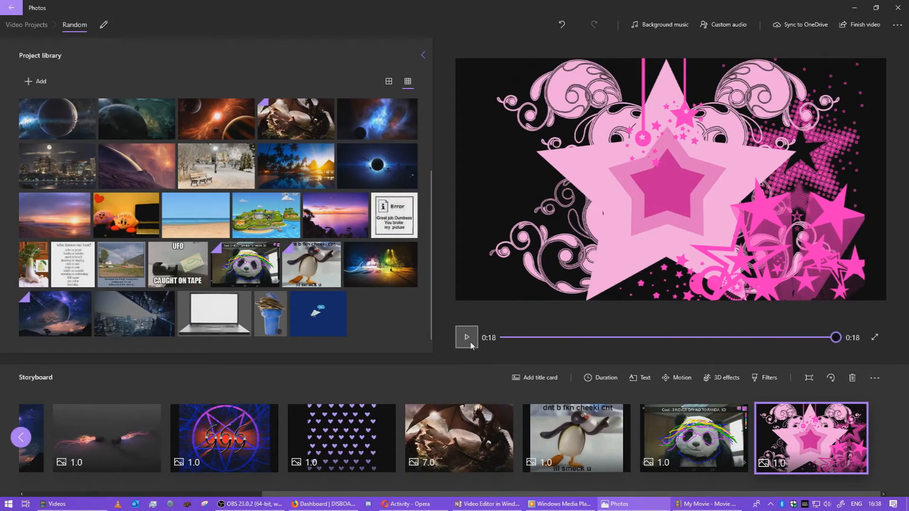
{"action": "left_click", "coordinate": [766, 378]}
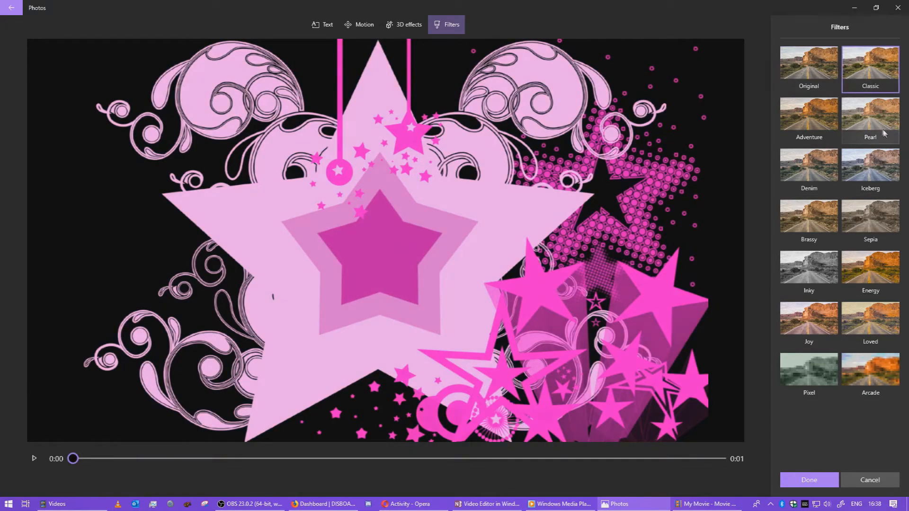
{"action": "left_click", "coordinate": [825, 182]}
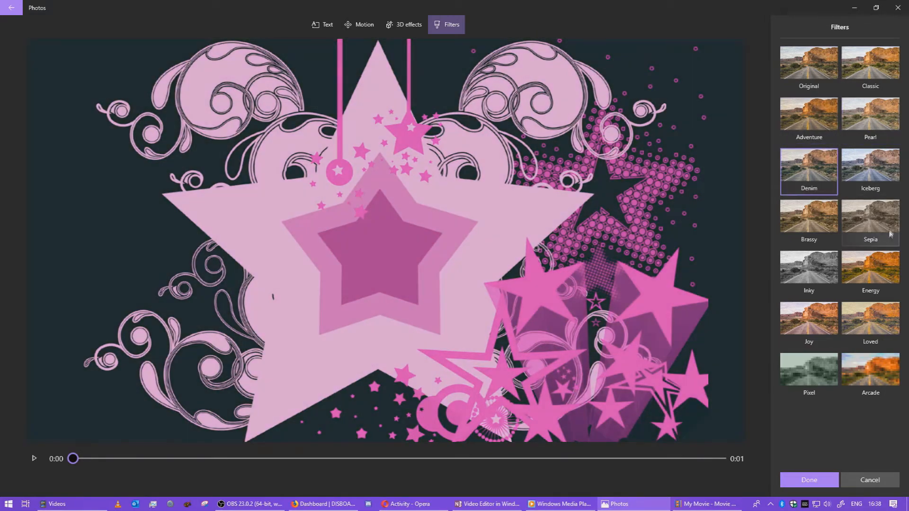
{"action": "left_click", "coordinate": [812, 227]}
{"action": "left_click", "coordinate": [809, 284]}
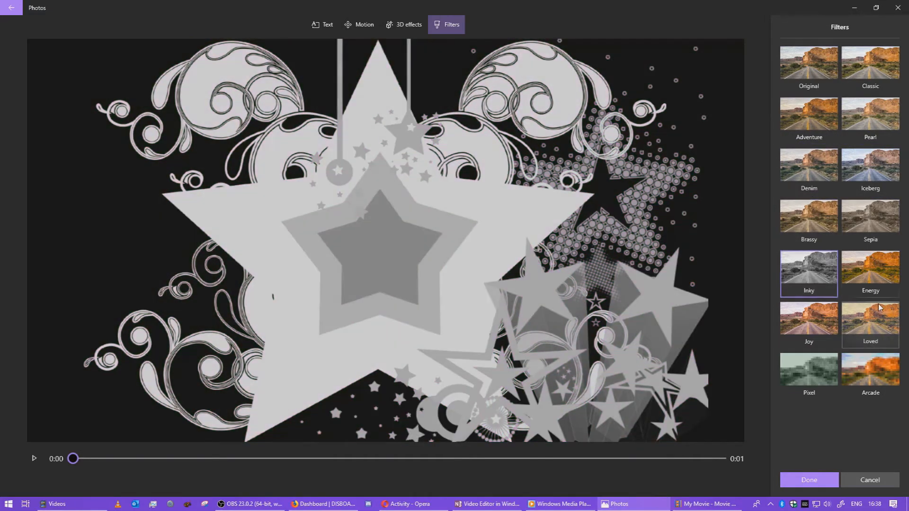
{"action": "left_click", "coordinate": [809, 322]}
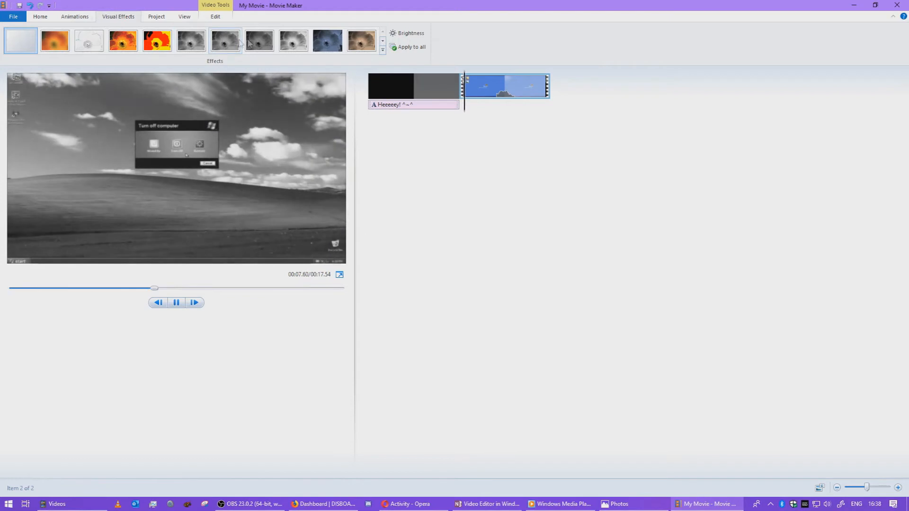
Step: Look at Movie Maker's visual effects for comparison, and leave the Photos filters without saving
{"action": "left_click", "coordinate": [383, 41]}
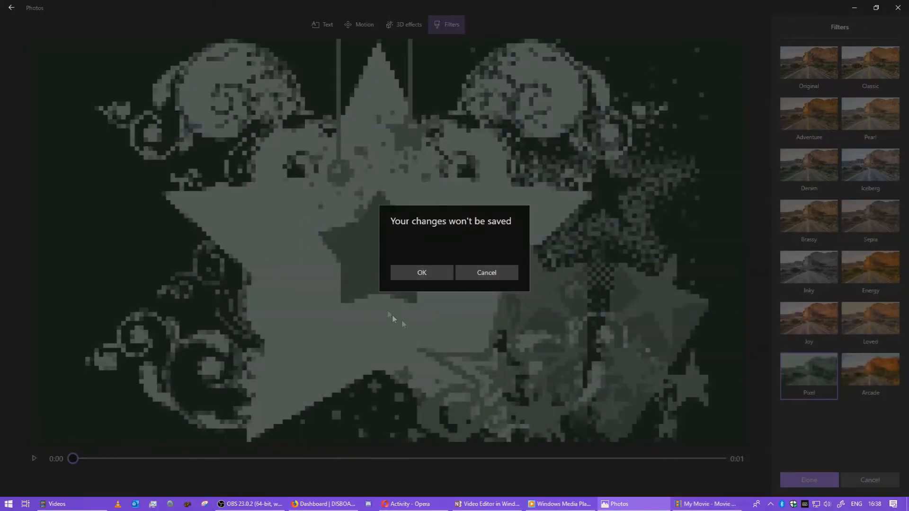
{"action": "left_click", "coordinate": [474, 276]}
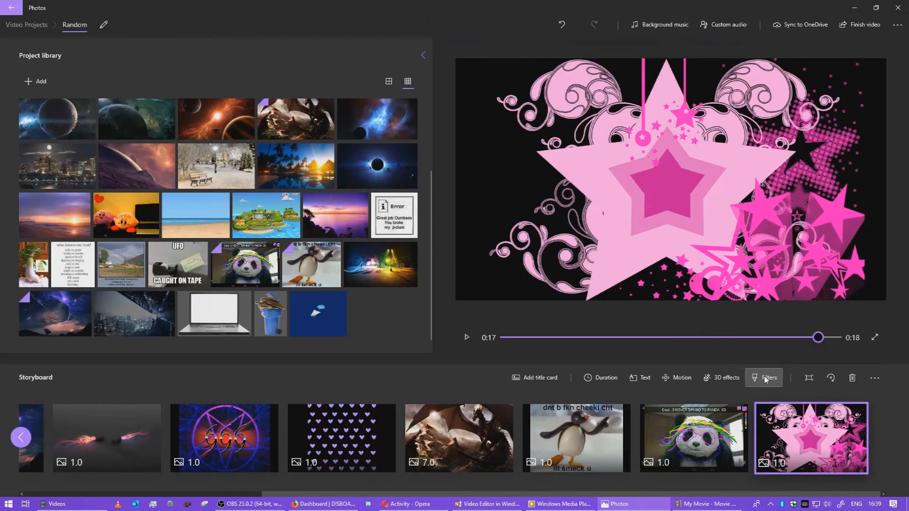
Step: Add the Fireflies 3D effect to the pink star clip, enlarge it, centre it over the star and save it
{"action": "left_click", "coordinate": [720, 383]}
{"action": "scroll", "coordinate": [829, 185], "scroll_direction": "down", "scroll_amount": 3}
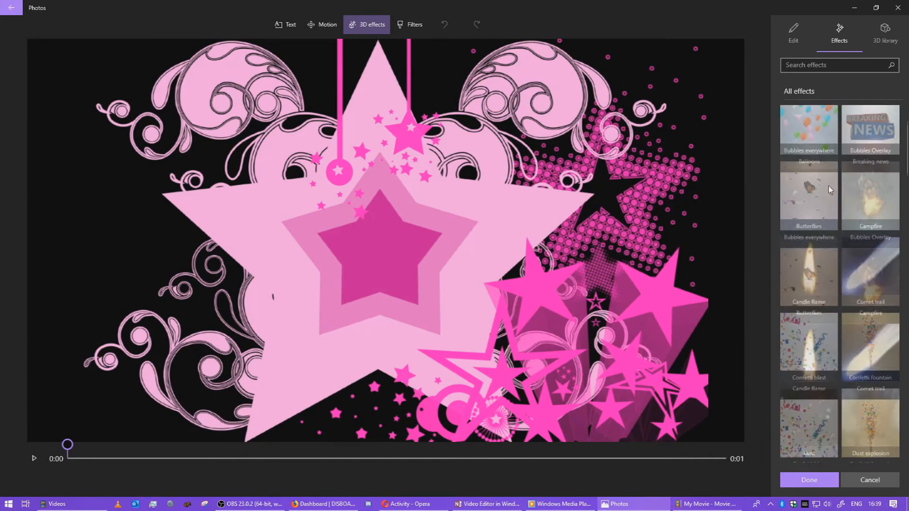
{"action": "left_click", "coordinate": [857, 277]}
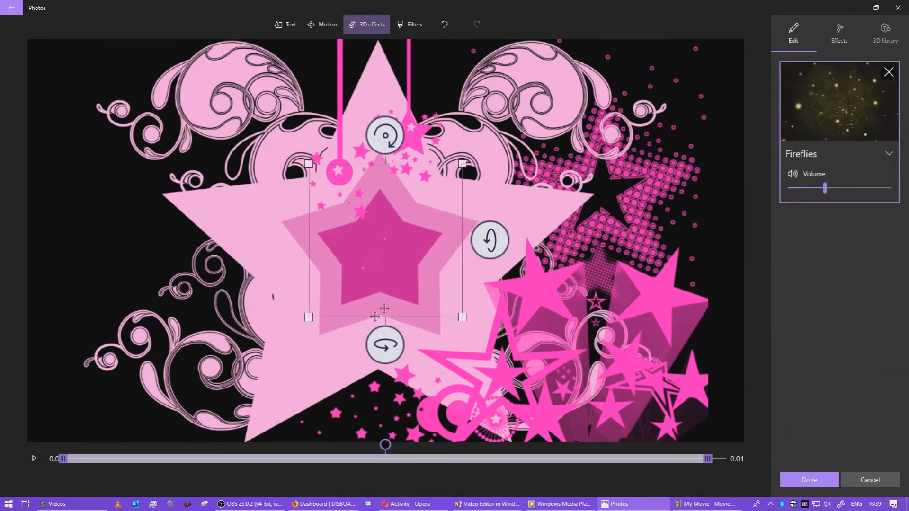
{"action": "left_click_drag", "start_coordinate": [463, 317], "coordinate": [515, 371]}
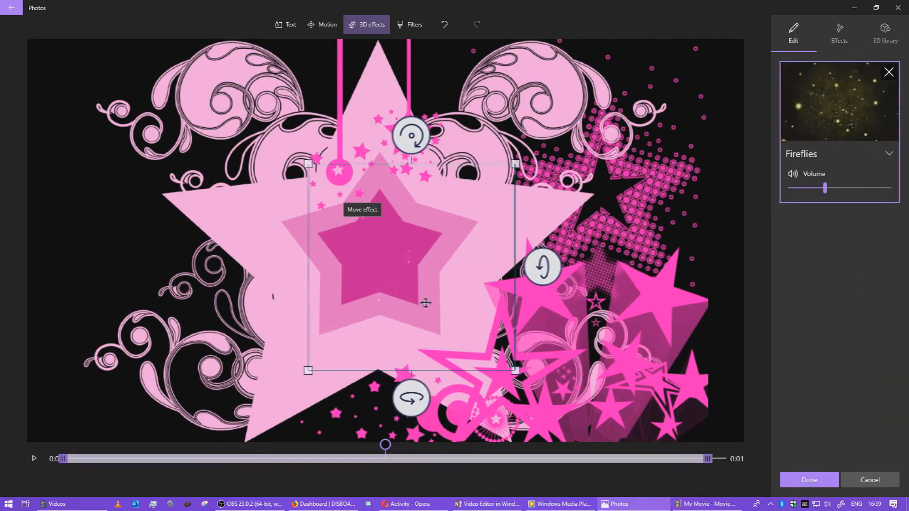
{"action": "left_click_drag", "start_coordinate": [427, 303], "coordinate": [410, 294]}
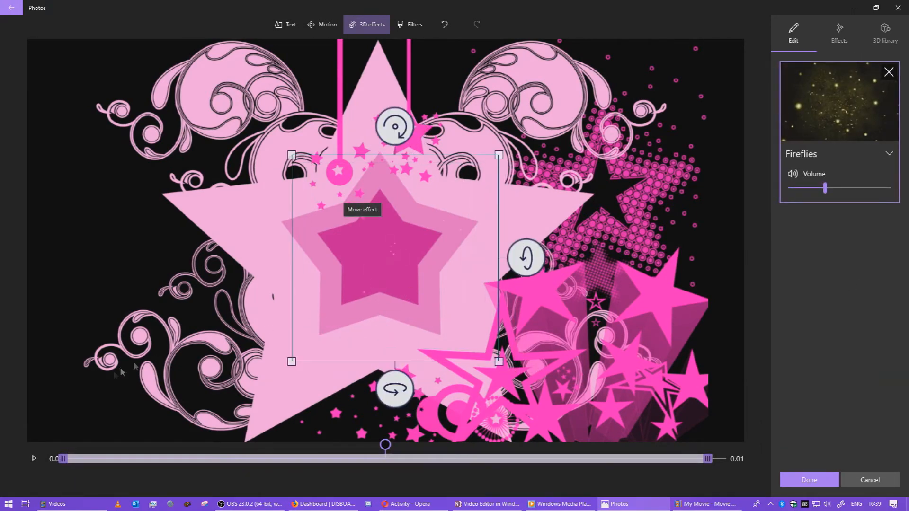
{"action": "left_click", "coordinate": [39, 457]}
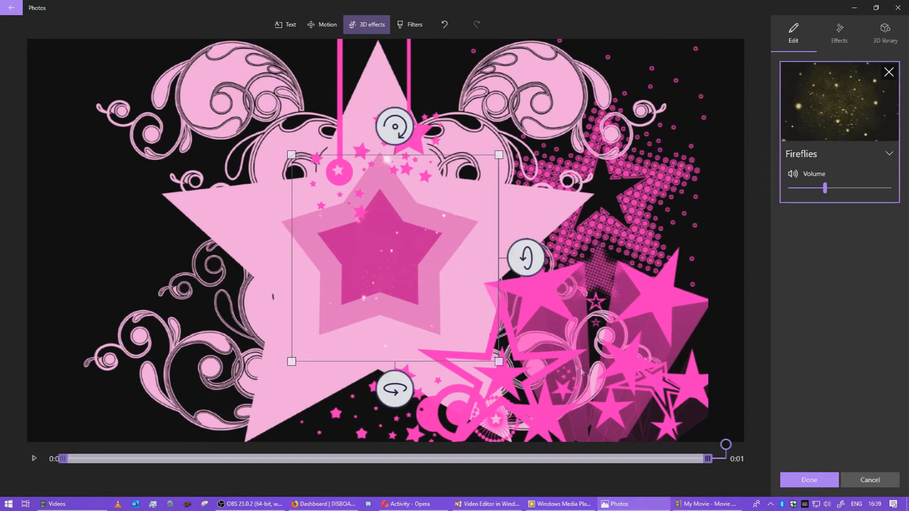
{"action": "left_click", "coordinate": [815, 480]}
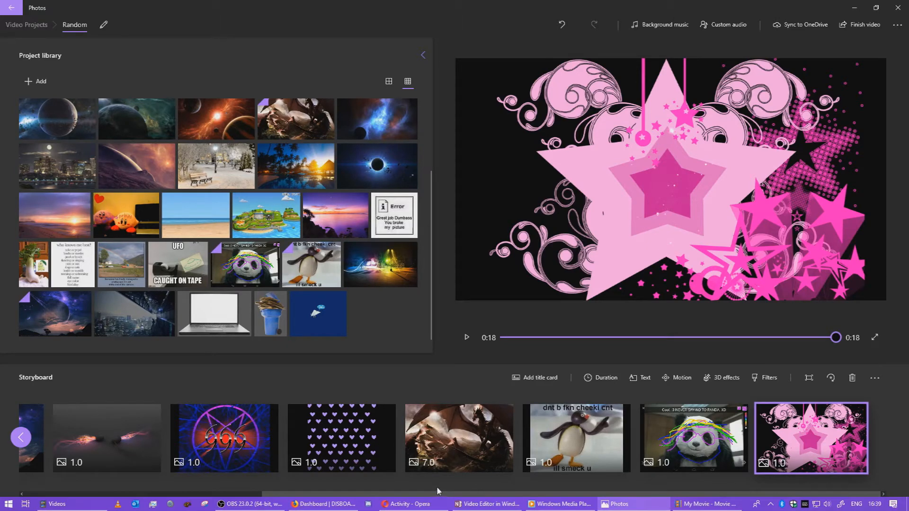
Step: Remove the black bars from the pink star, panda and penguin clips
{"action": "left_click", "coordinate": [809, 377]}
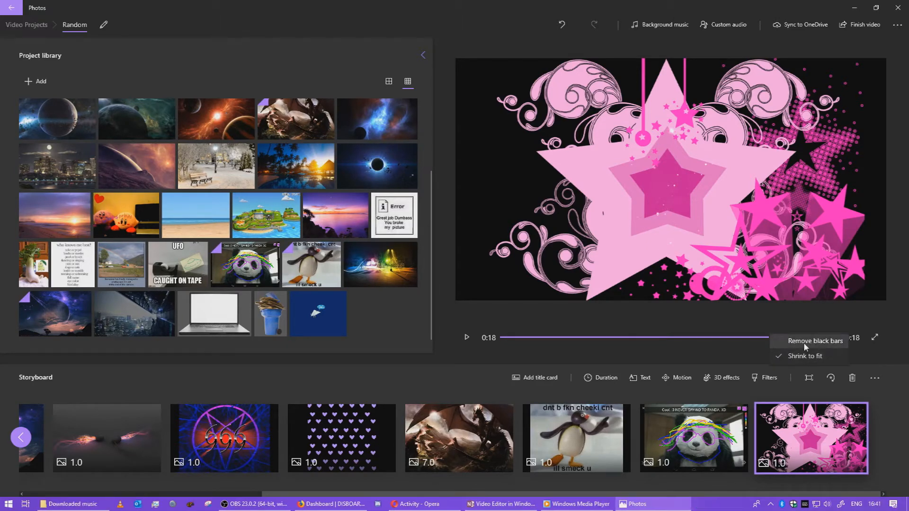
{"action": "left_click", "coordinate": [803, 342]}
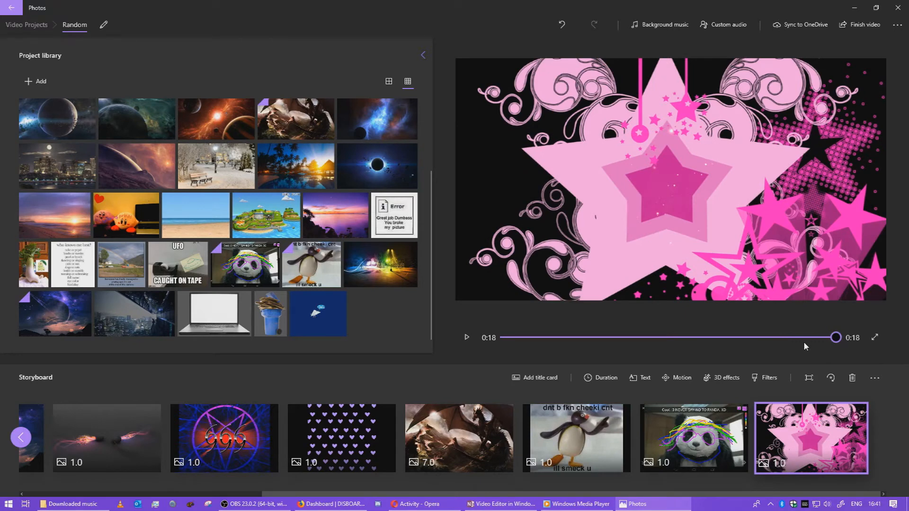
{"action": "left_click", "coordinate": [703, 434]}
{"action": "left_click", "coordinate": [808, 378]}
{"action": "left_click", "coordinate": [788, 345]}
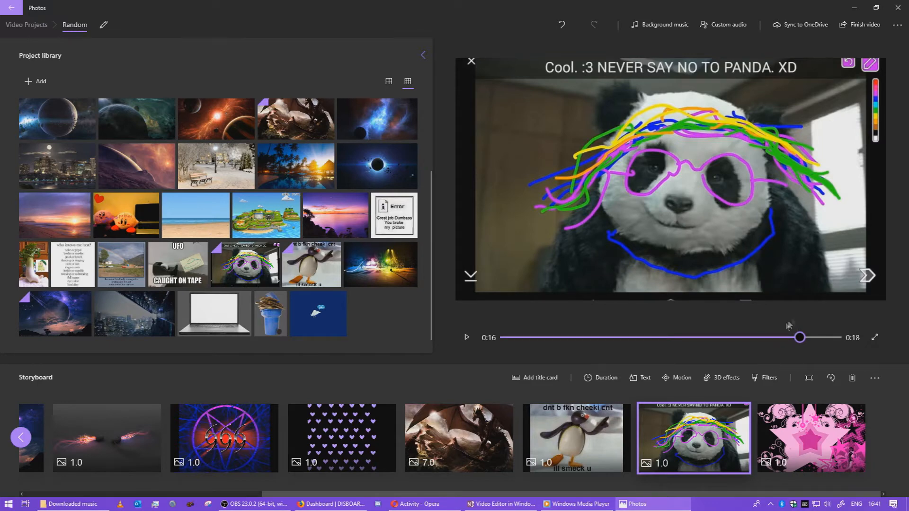
{"action": "left_click", "coordinate": [576, 438]}
{"action": "left_click", "coordinate": [808, 378]}
{"action": "left_click", "coordinate": [798, 343]}
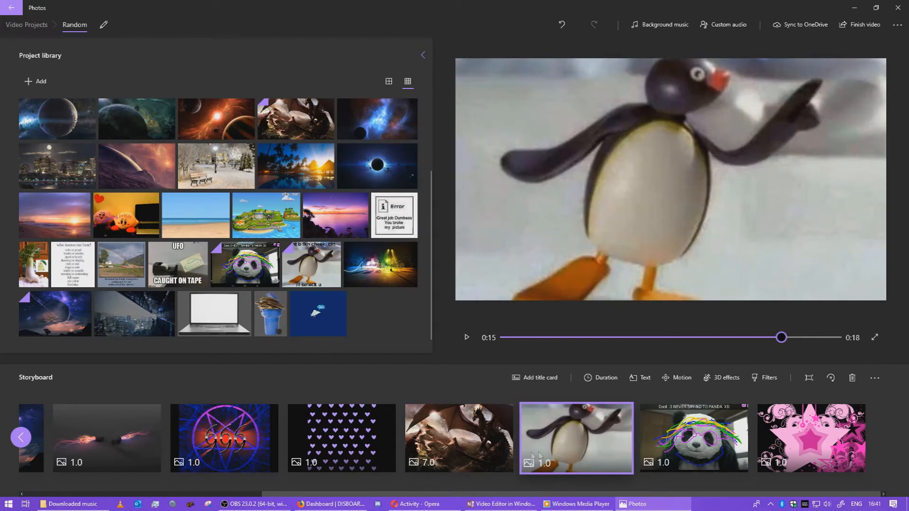
Step: Remove the black bars from the purple hearts, 666 and glowing hands clips
{"action": "key", "text": "Left"}
{"action": "key", "text": "Left"}
{"action": "key", "text": "Left"}
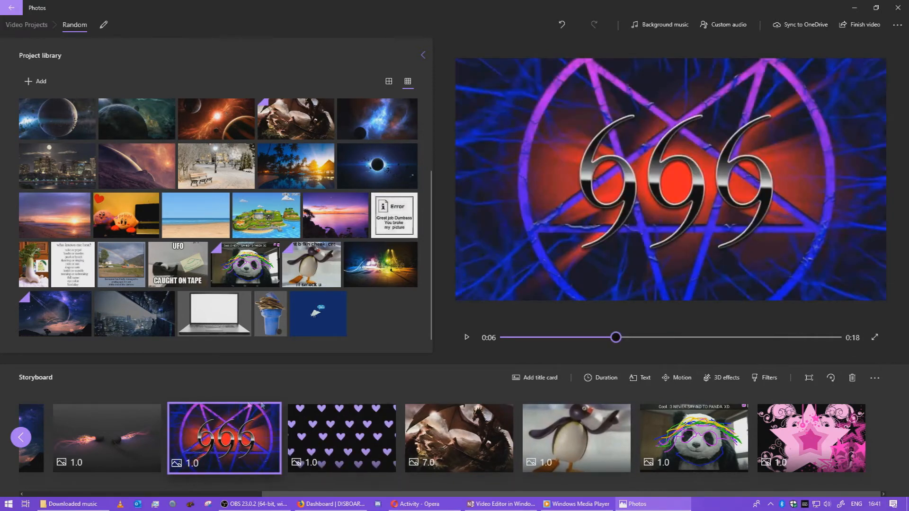
{"action": "key", "text": "Left"}
{"action": "left_click", "coordinate": [795, 379]}
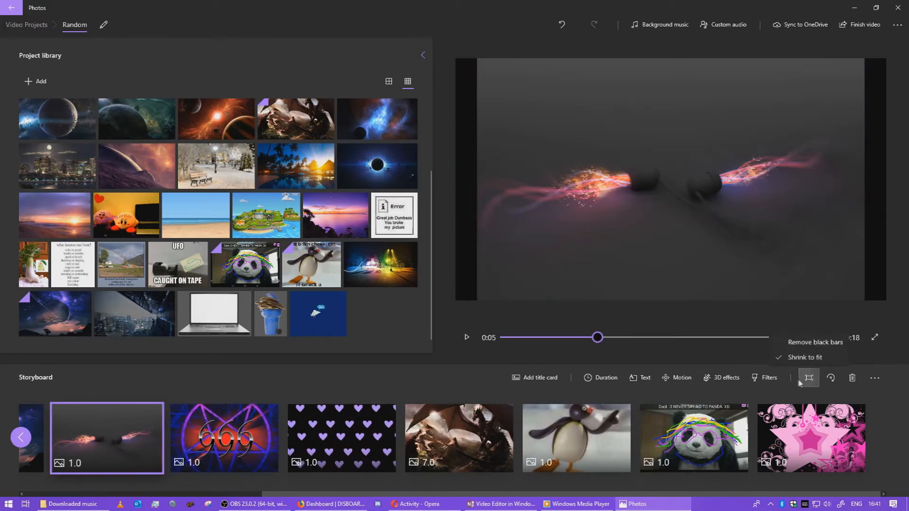
{"action": "left_click", "coordinate": [799, 342]}
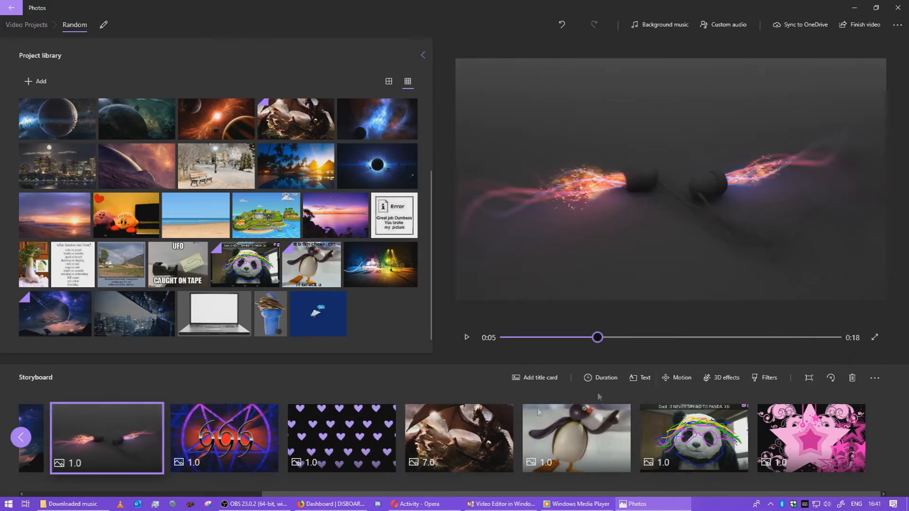
Step: Remove the black bars from the ringed planet sky clip and the city bridge clip
{"action": "left_click", "coordinate": [34, 455]}
{"action": "left_click", "coordinate": [810, 378]}
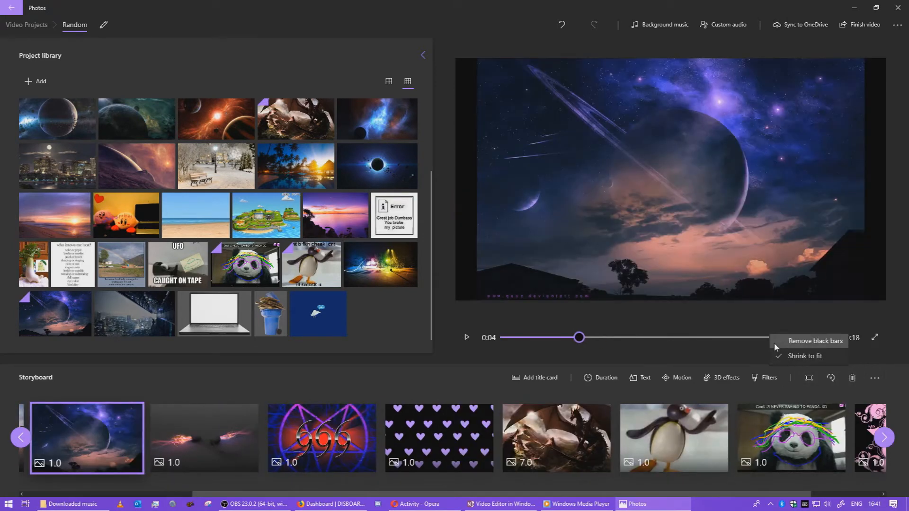
{"action": "left_click", "coordinate": [796, 342]}
{"action": "scroll", "coordinate": [151, 447], "scroll_direction": "up", "scroll_amount": 3}
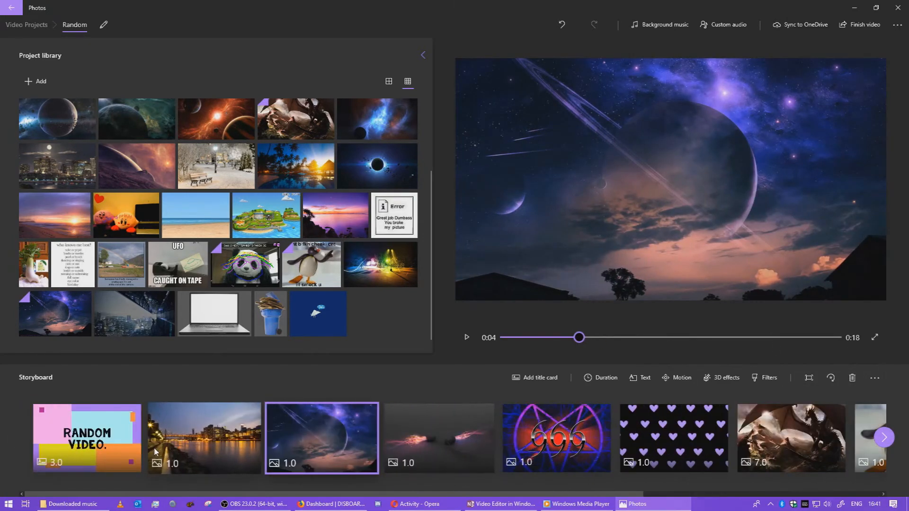
{"action": "left_click", "coordinate": [153, 448]}
{"action": "left_click", "coordinate": [811, 378]}
{"action": "left_click", "coordinate": [805, 348]}
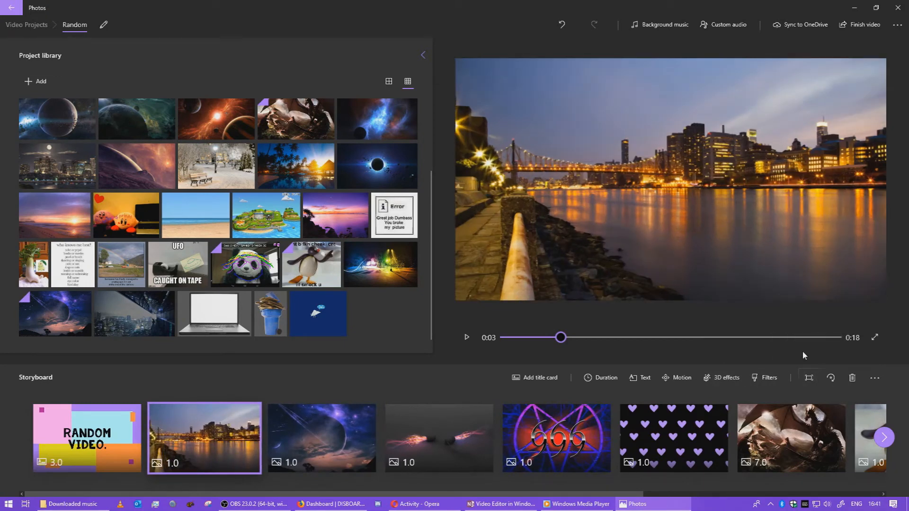
Step: Add the Heart sparkles 3D effect to the city bridge clip and save it
{"action": "key", "text": "Right"}
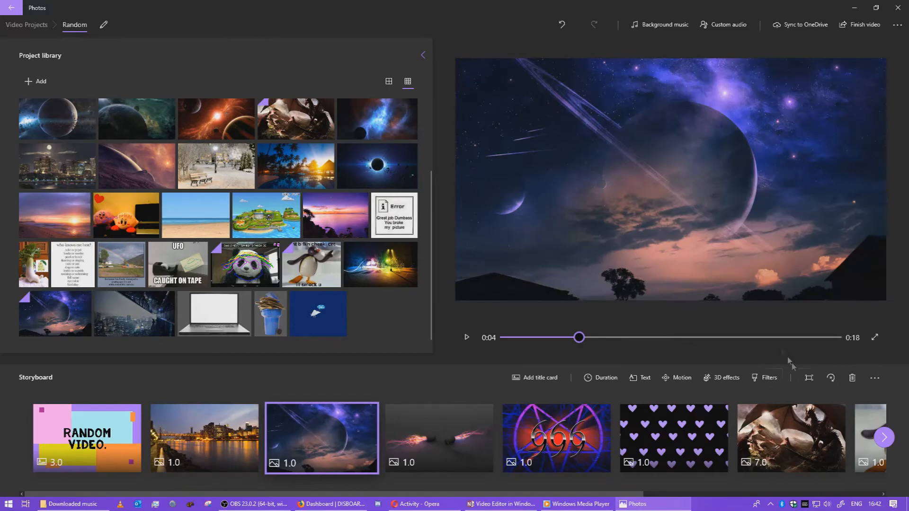
{"action": "left_click", "coordinate": [720, 378]}
{"action": "scroll", "coordinate": [841, 243], "scroll_direction": "down", "scroll_amount": 8}
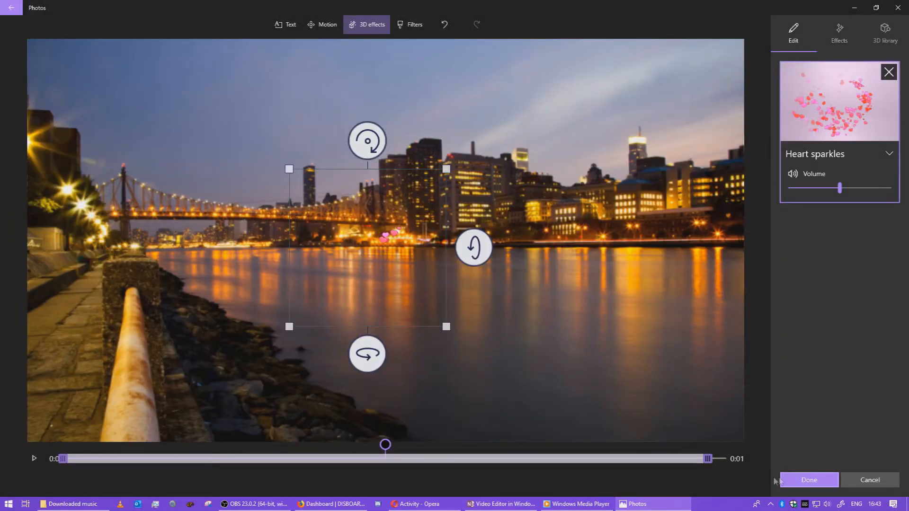
{"action": "left_click", "coordinate": [804, 481]}
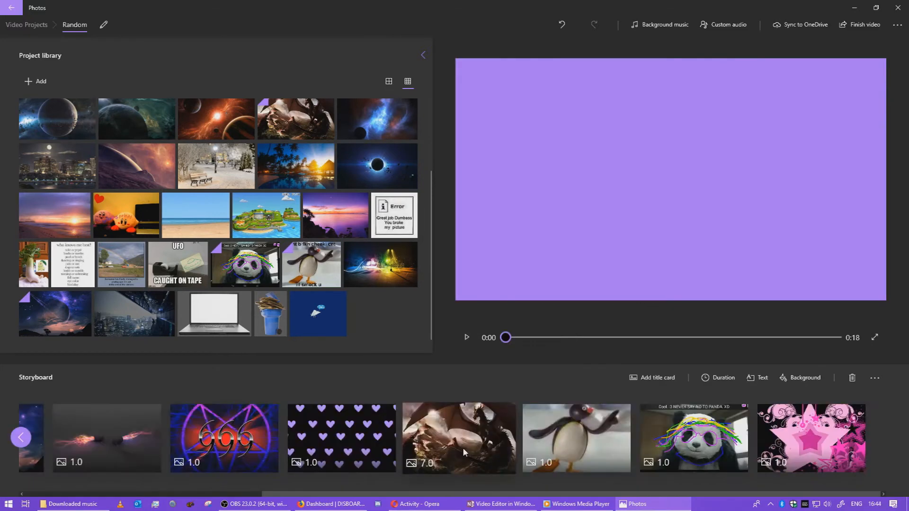
Step: Look at the project's rename option without changing the name, and open the additional project options
{"action": "scroll", "coordinate": [462, 447], "scroll_direction": "up", "scroll_amount": 5}
{"action": "left_click", "coordinate": [106, 27]}
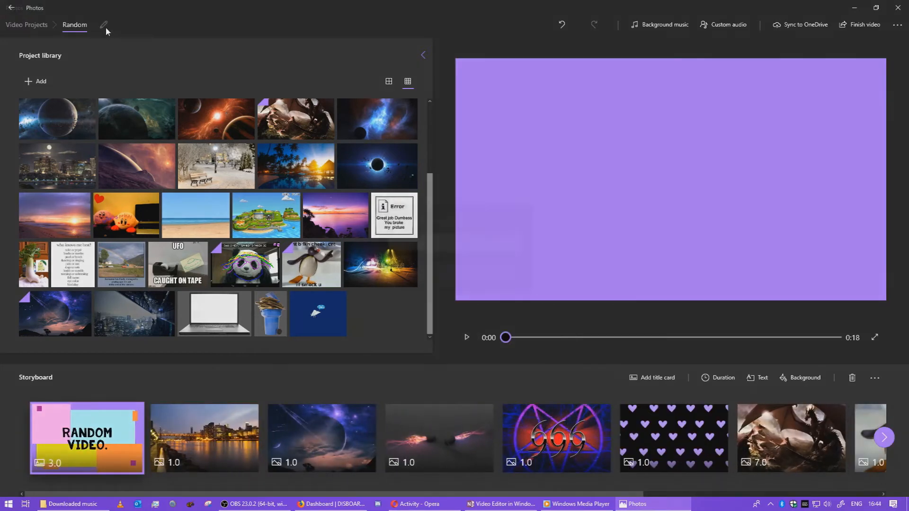
{"action": "left_click", "coordinate": [416, 270]}
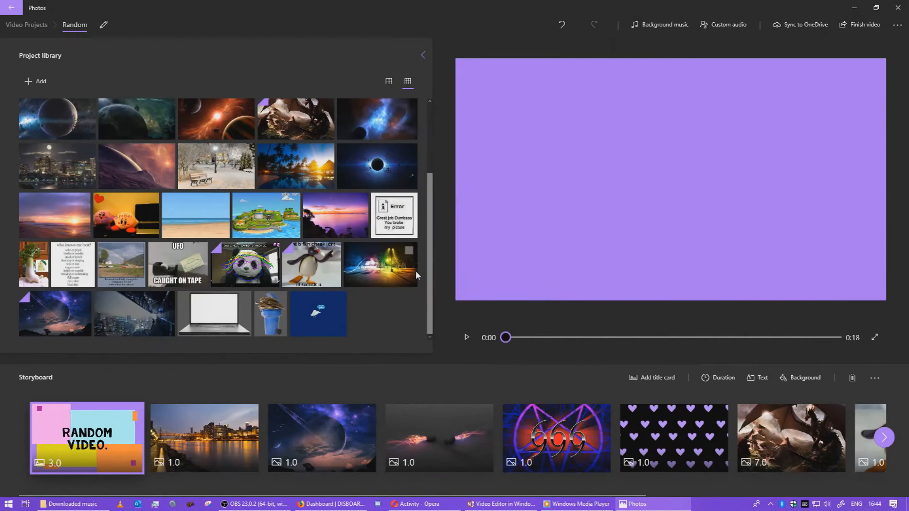
{"action": "scroll", "coordinate": [361, 309], "scroll_direction": "up", "scroll_amount": 3}
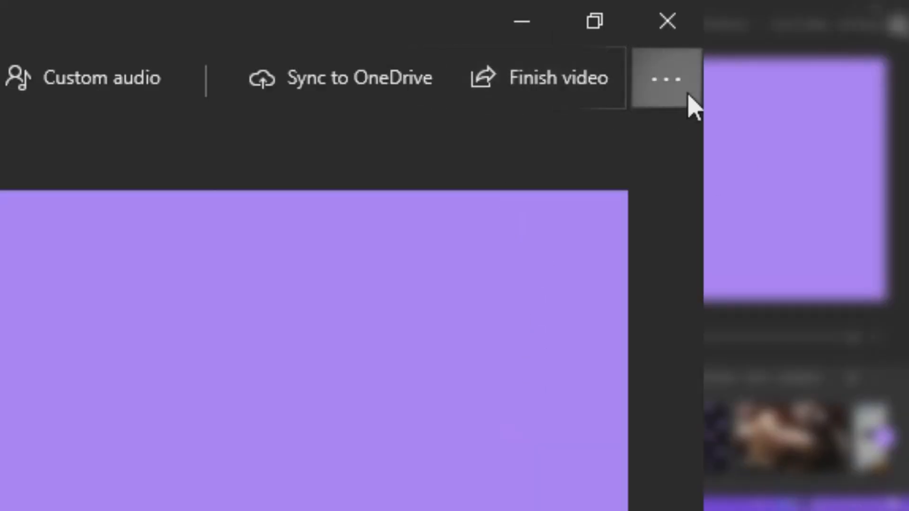
{"action": "left_click", "coordinate": [898, 24]}
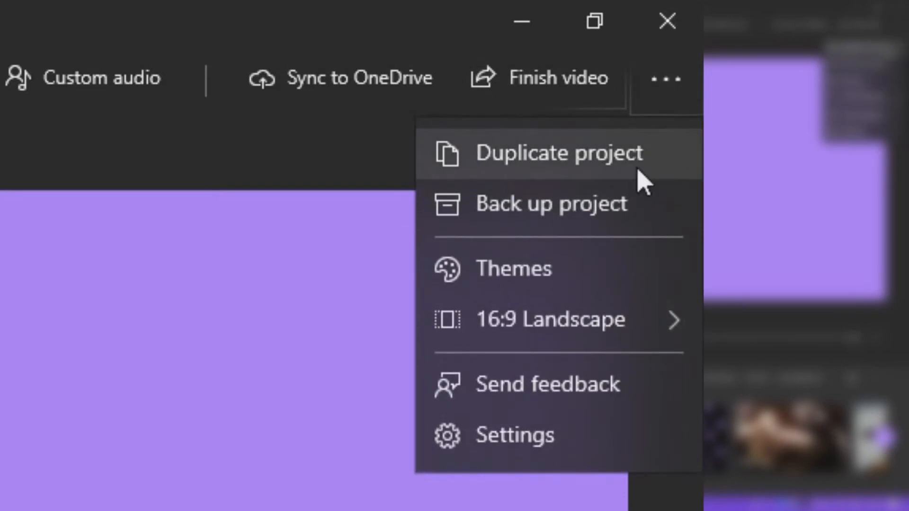
Step: Look at the available project themes without applying one, and reopen the additional project options
{"action": "left_click", "coordinate": [566, 287]}
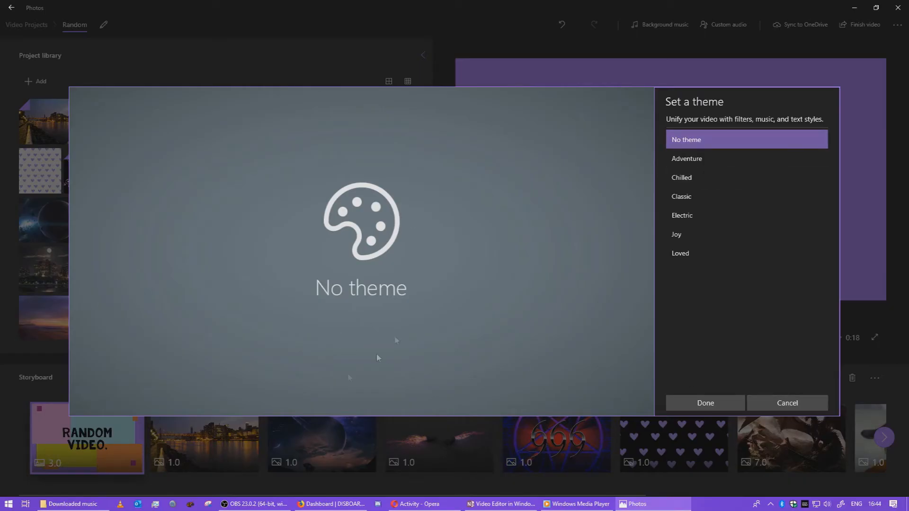
{"action": "left_click", "coordinate": [788, 403]}
{"action": "left_click", "coordinate": [891, 28]}
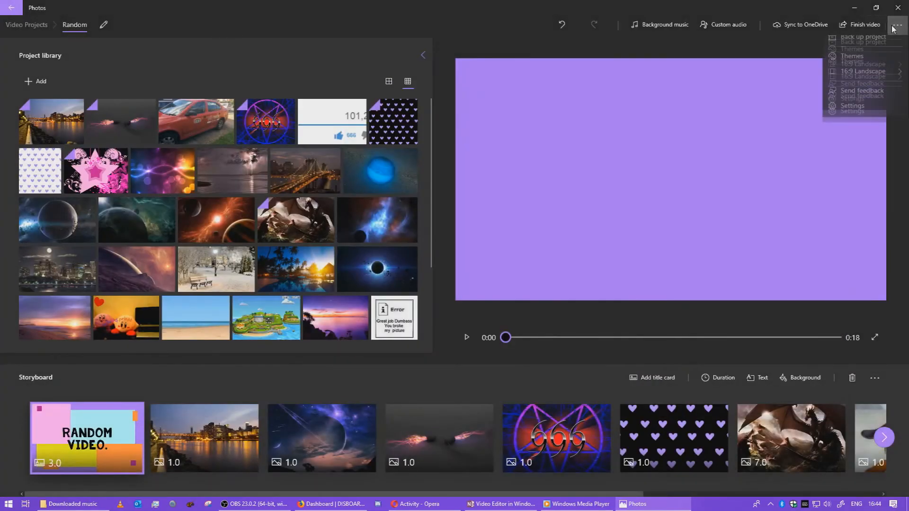
{"action": "mouse_move", "coordinate": [852, 97]}
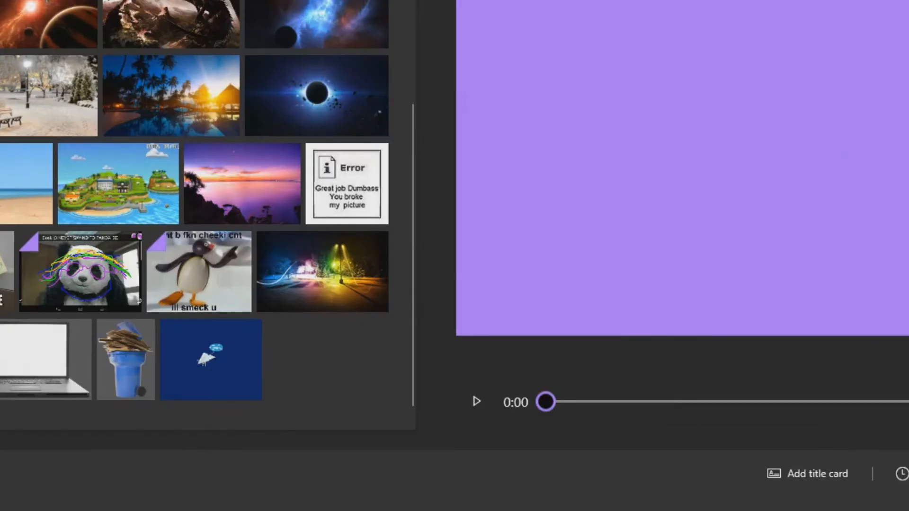
Step: Export the video at High 1080p quality with hardware-accelerated encoding as Random.mp4 in the Videos folder on Storage (E:)
{"action": "left_click", "coordinate": [860, 24]}
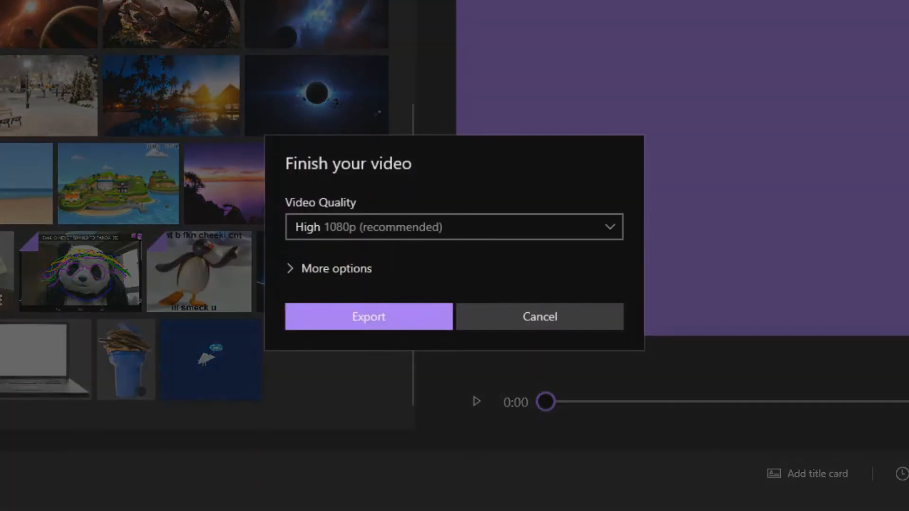
{"action": "left_click", "coordinate": [337, 268]}
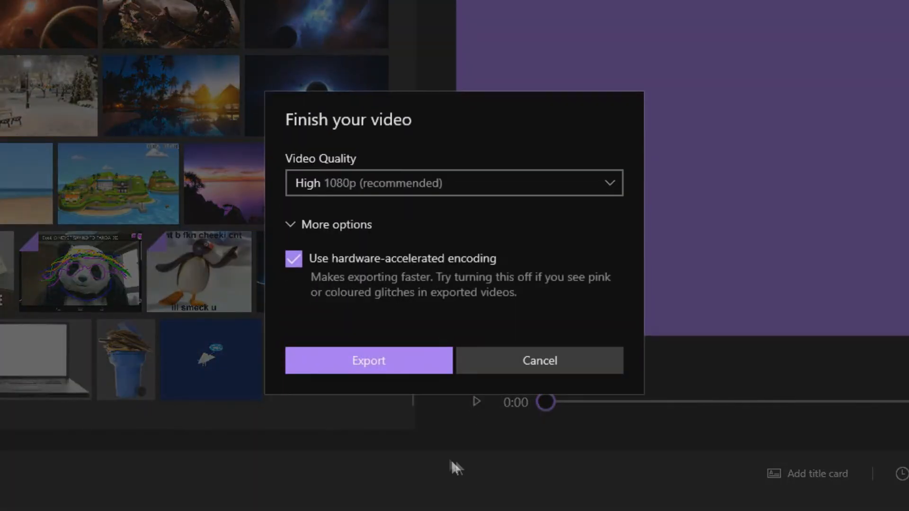
{"action": "left_click", "coordinate": [379, 364]}
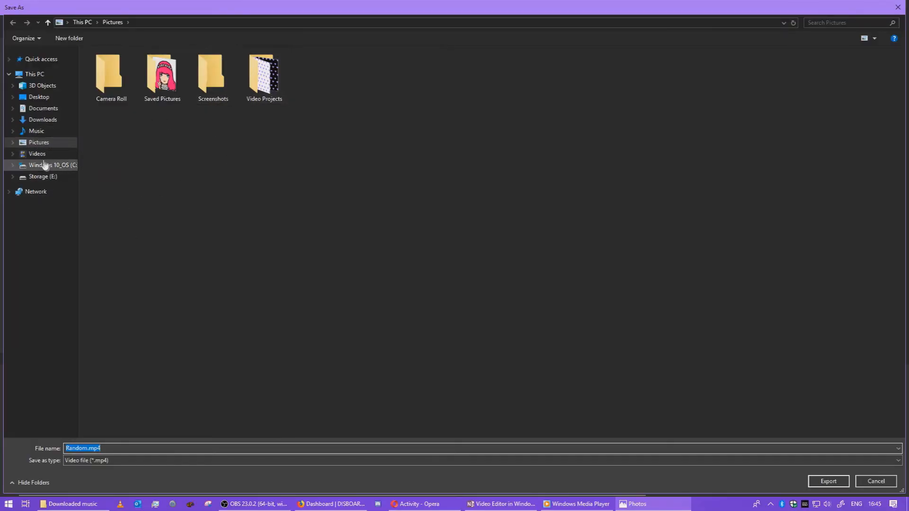
{"action": "left_click", "coordinate": [56, 178]}
{"action": "double_click", "coordinate": [371, 98]}
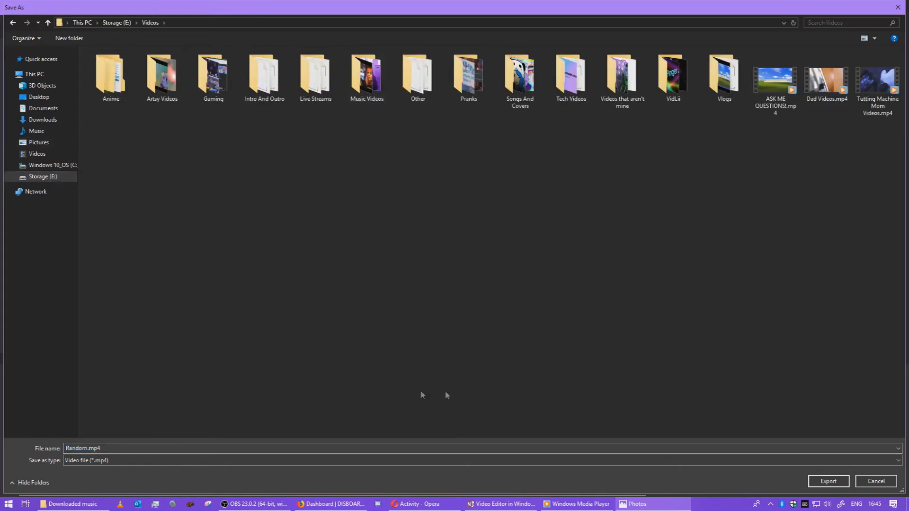
{"action": "key", "text": "Return"}
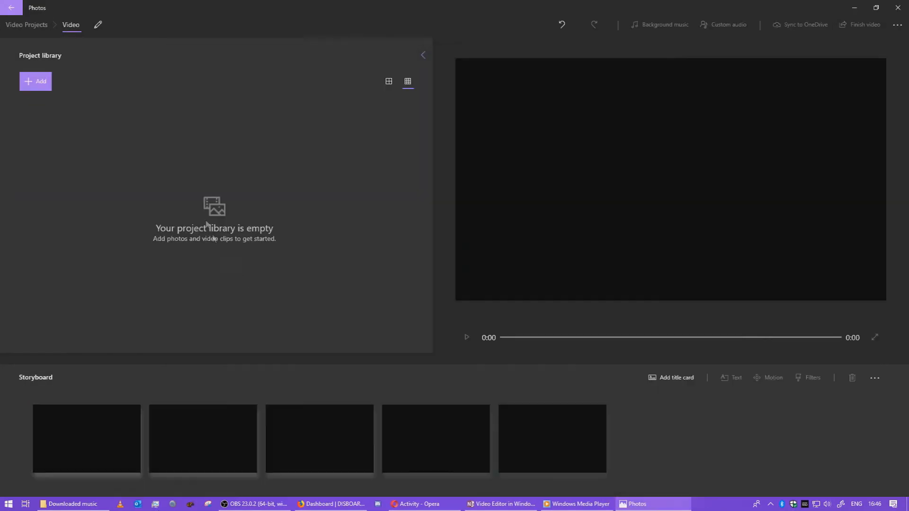
Step: Add a Windows XP video clip from this PC to the Video project and remove its black bars
{"action": "left_click", "coordinate": [43, 82]}
{"action": "left_click", "coordinate": [37, 106]}
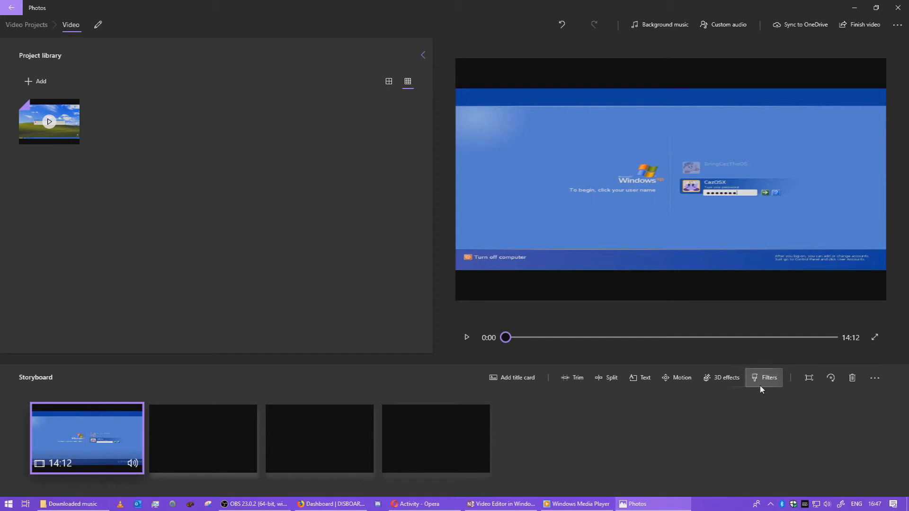
{"action": "left_click", "coordinate": [808, 378]}
{"action": "left_click", "coordinate": [799, 341]}
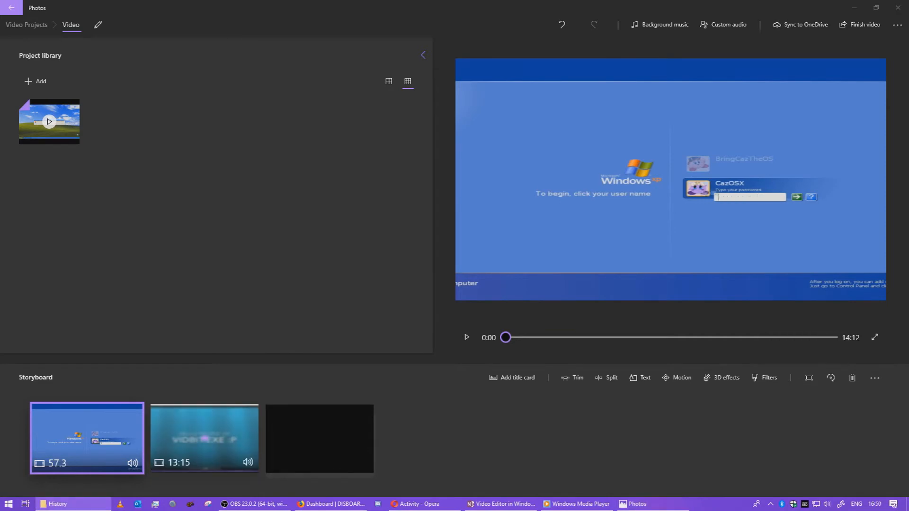
Step: Bring the pink and purple bokeh clip into the project and delete both Windows XP clip parts from the storyboard
{"action": "left_click_drag", "start_coordinate": [0, 208], "coordinate": [157, 220]}
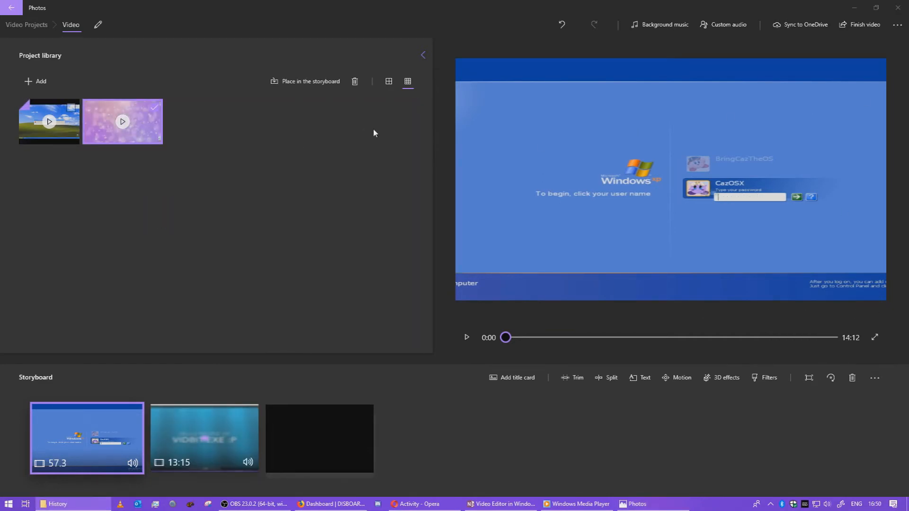
{"action": "left_click", "coordinate": [232, 434]}
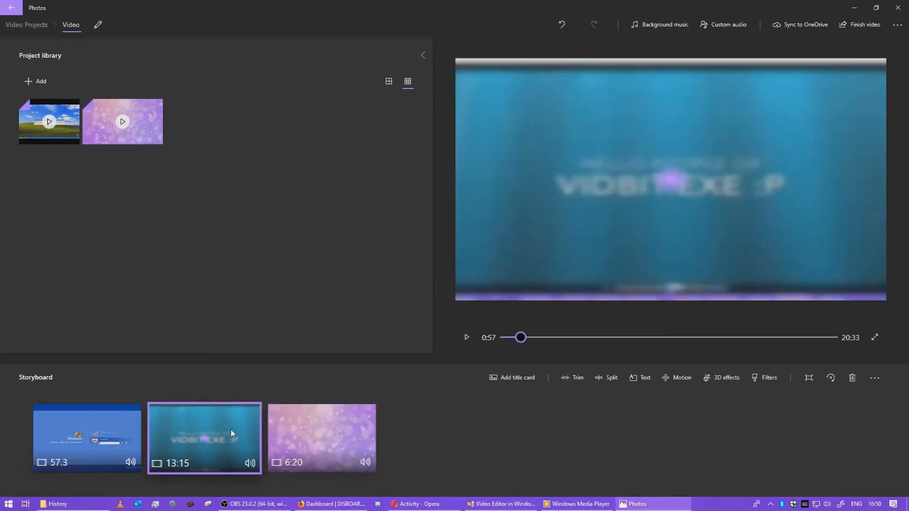
{"action": "key", "text": "Delete"}
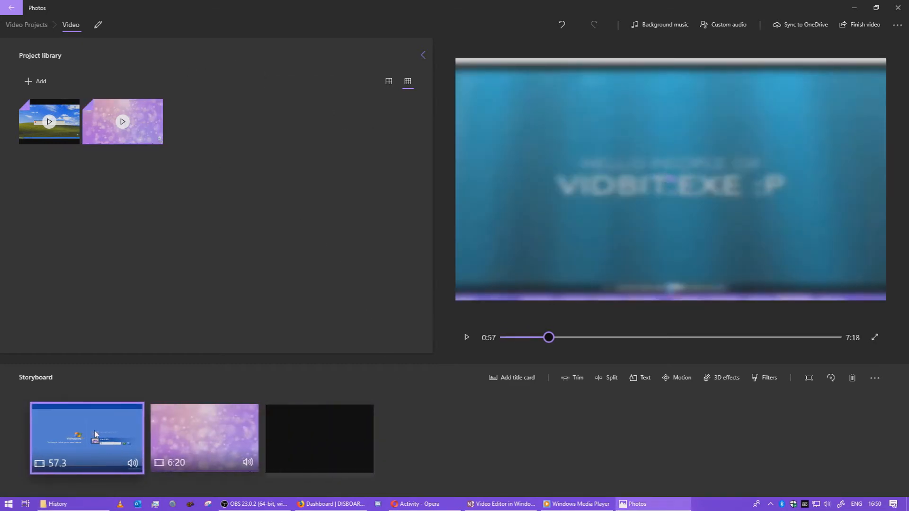
{"action": "key", "text": "Delete"}
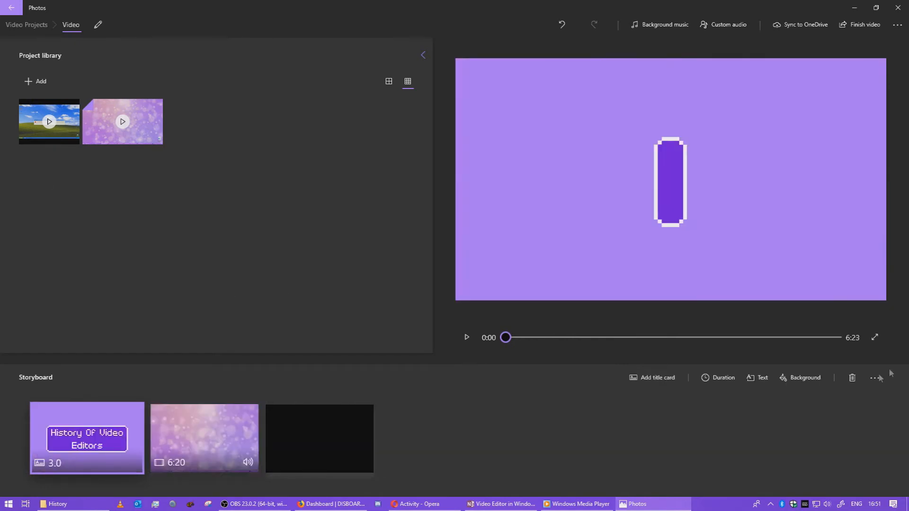
Step: Switch to File Explorer and go up to the parent folder to find the intro and outro clips
{"action": "key", "text": "alt+Tab"}
{"action": "key", "text": "alt+Up"}
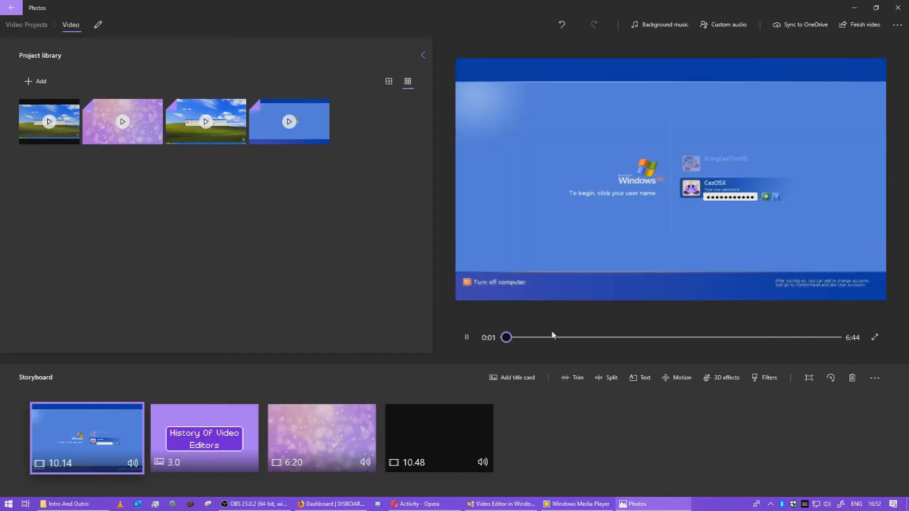
Step: Pause the preview, start adding a custom audio file, and open the Music for videos folder on Storage (E:)
{"action": "left_click", "coordinate": [465, 342]}
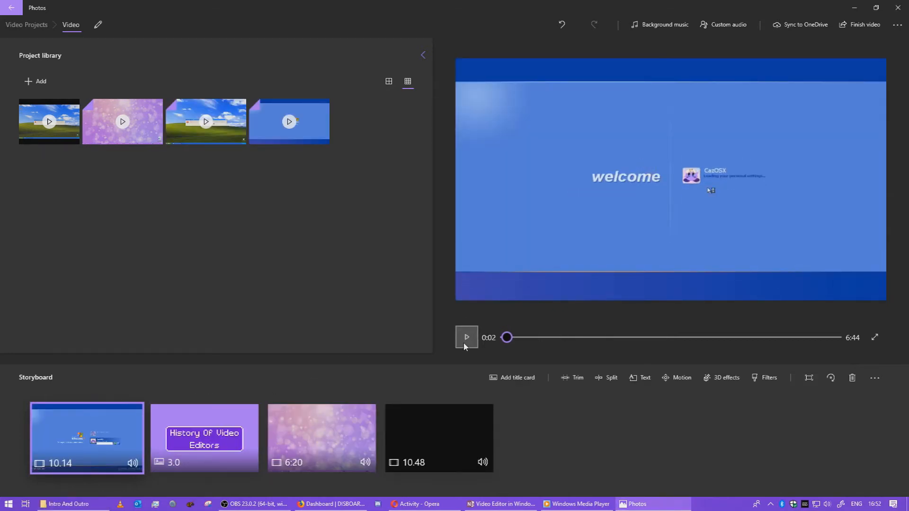
{"action": "left_click", "coordinate": [659, 30]}
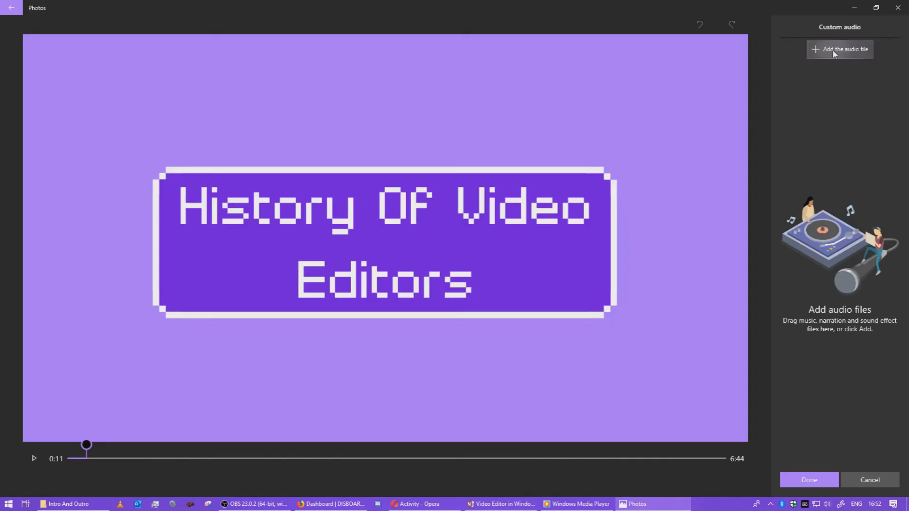
{"action": "left_click", "coordinate": [834, 51]}
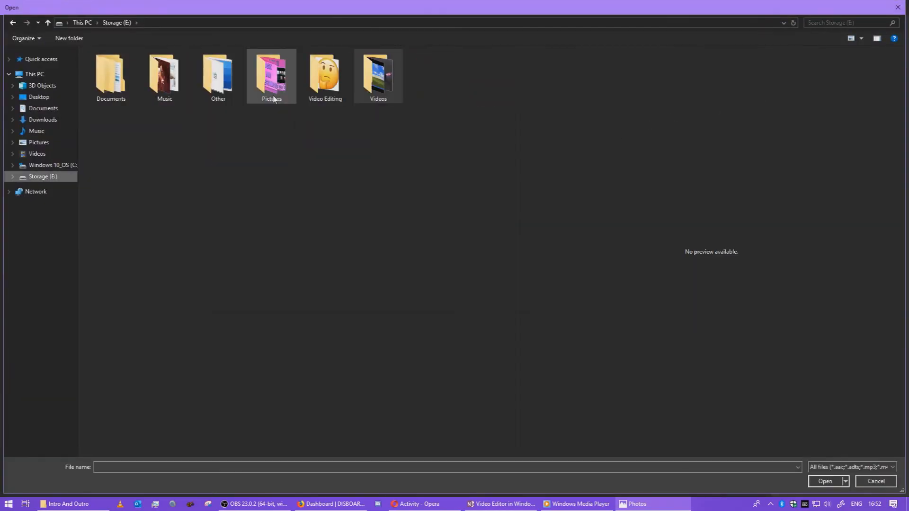
{"action": "left_click", "coordinate": [252, 96]}
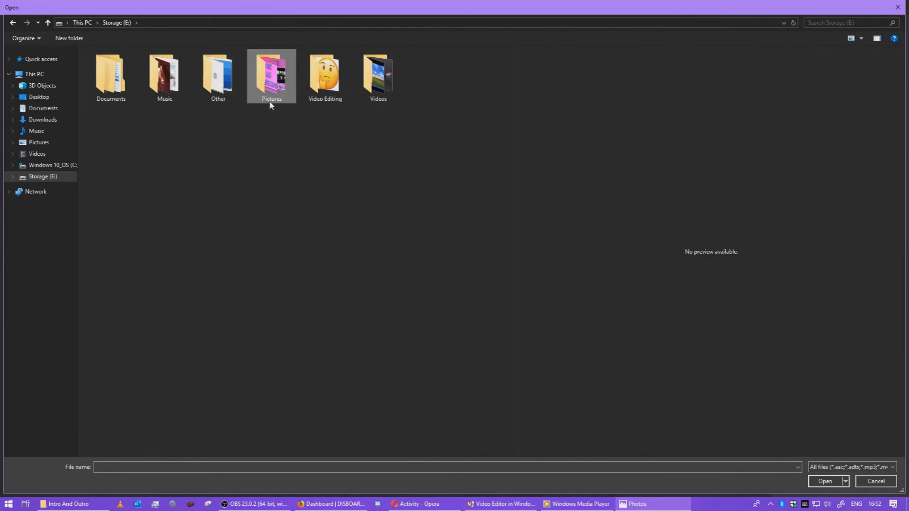
{"action": "double_click", "coordinate": [165, 76]}
{"action": "left_click", "coordinate": [306, 101]}
{"action": "key", "text": "Left"}
{"action": "key", "text": "Return"}
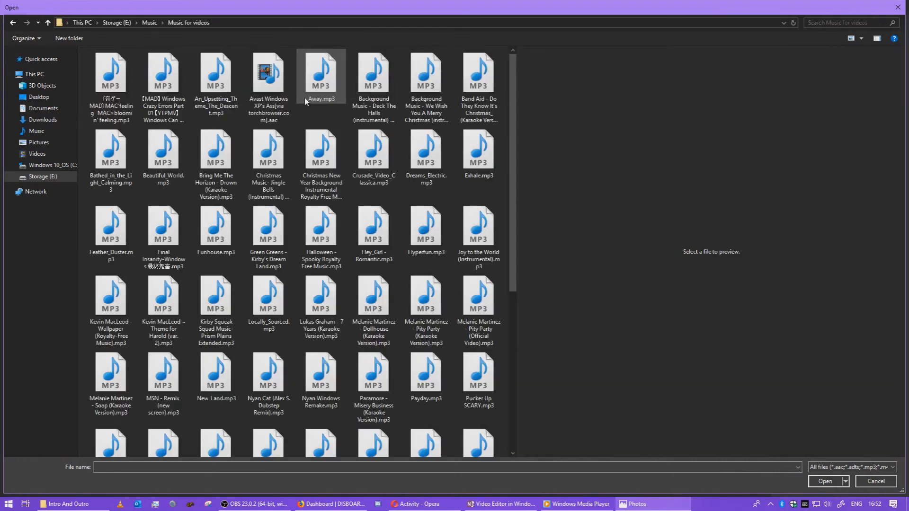
Step: Look through the audio files in the Music for videos folder for a suitable track
{"action": "key", "text": "Right"}
{"action": "key", "text": "Right"}
{"action": "key", "text": "Right"}
{"action": "key", "text": "Right"}
{"action": "key", "text": "Right"}
{"action": "key", "text": "Right"}
{"action": "key", "text": "Right"}
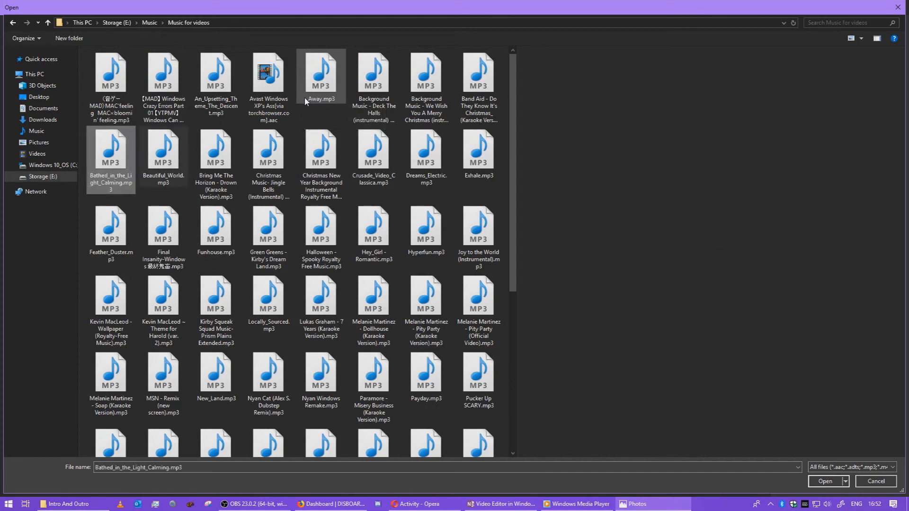
{"action": "key", "text": "Down"}
{"action": "key", "text": "Down"}
{"action": "key", "text": "Down"}
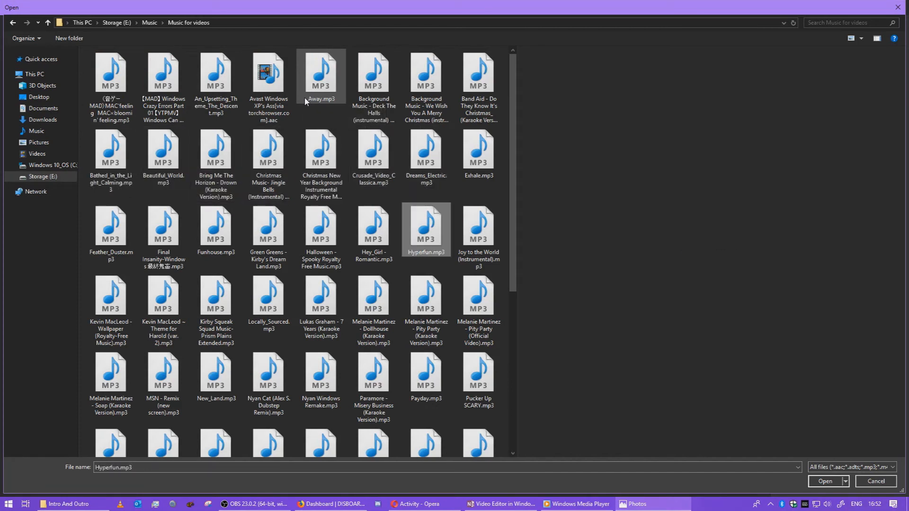
{"action": "key", "text": "Left"}
{"action": "key", "text": "Left"}
{"action": "key", "text": "Left"}
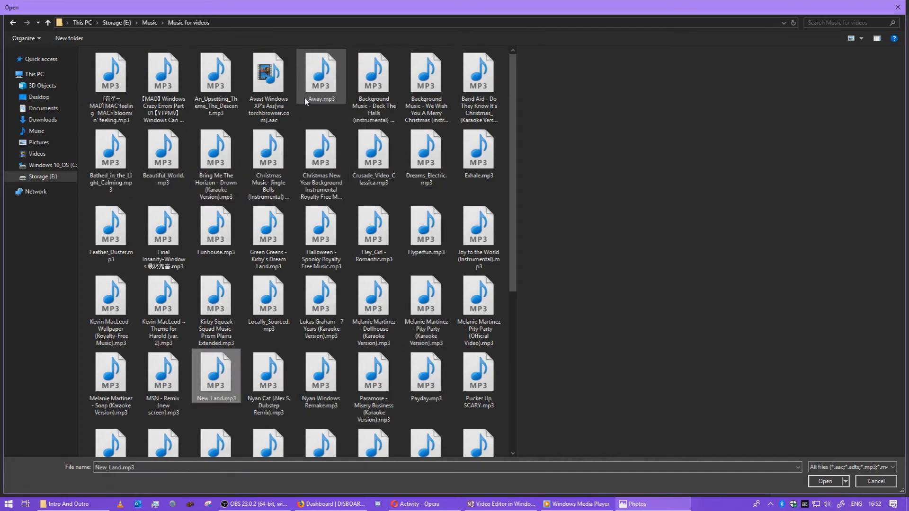
{"action": "key", "text": "Down"}
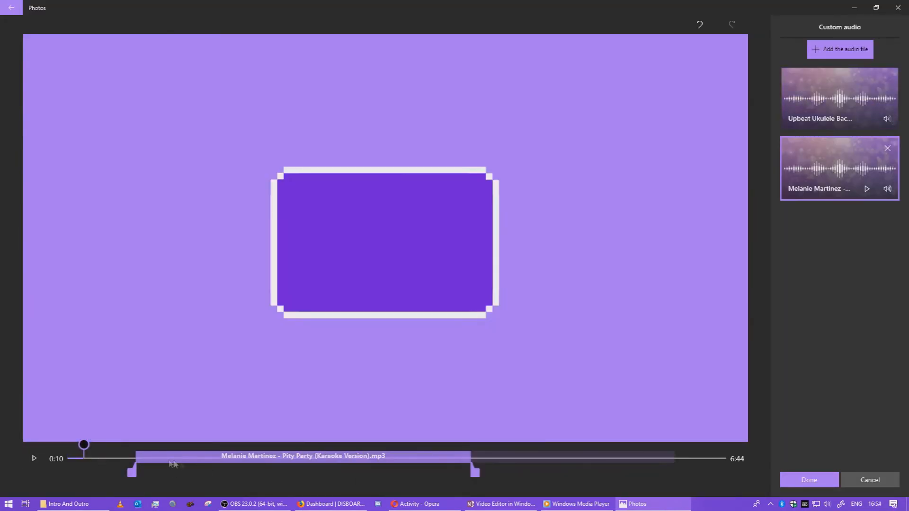
Step: Move the Melanie Martinez - Pity Party (Karaoke Version).mp3 track to start at 0:10 and preview the audio
{"action": "left_click_drag", "start_coordinate": [159, 460], "coordinate": [109, 469]}
{"action": "left_click", "coordinate": [35, 459]}
{"action": "left_click", "coordinate": [35, 459]}
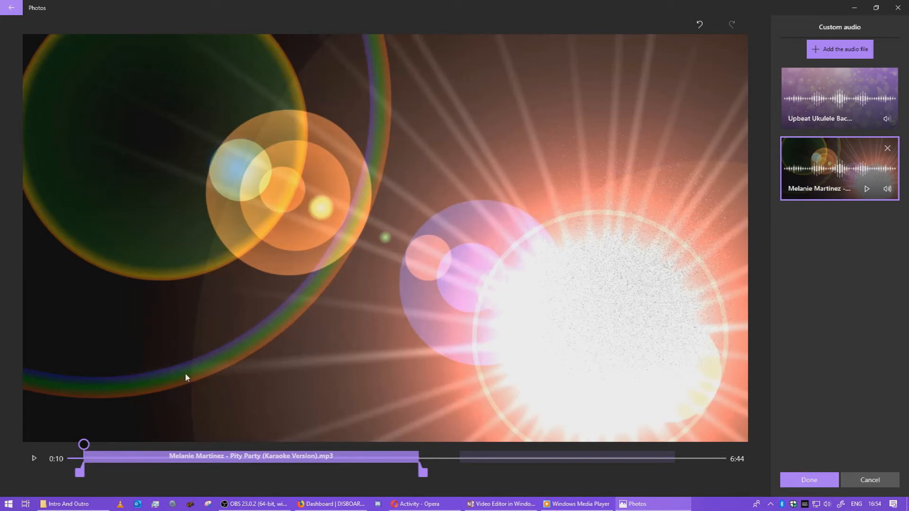
{"action": "left_click", "coordinate": [34, 459]}
{"action": "left_click_drag", "start_coordinate": [464, 460], "coordinate": [95, 459]}
{"action": "left_click", "coordinate": [30, 463]}
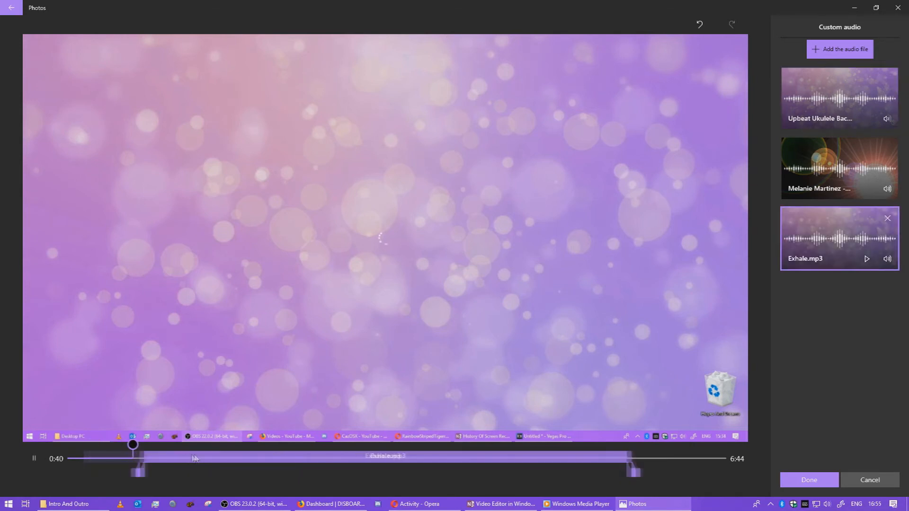
Step: Move the Exhale.mp3 track to start at about 2:21 on the timeline and adjust its end
{"action": "left_click_drag", "start_coordinate": [245, 454], "coordinate": [347, 453]}
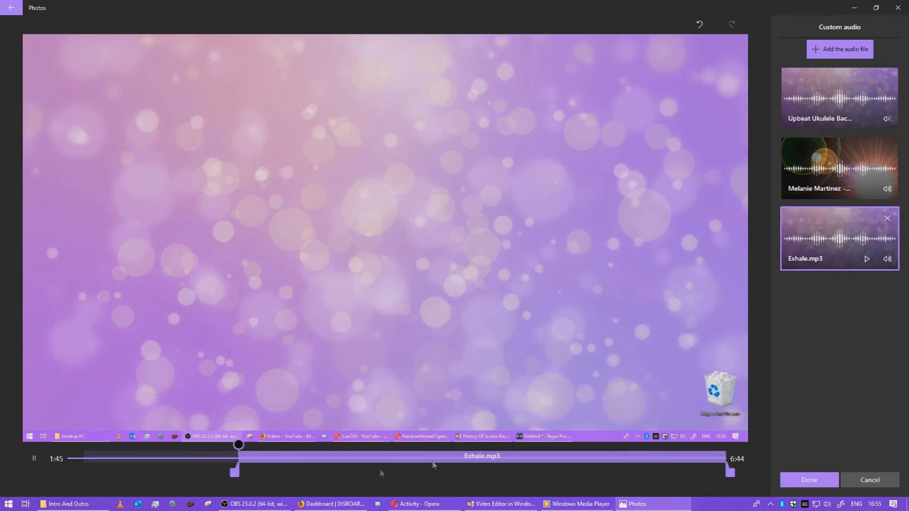
{"action": "left_click_drag", "start_coordinate": [730, 471], "coordinate": [672, 473]}
{"action": "left_click_drag", "start_coordinate": [524, 461], "coordinate": [623, 461]}
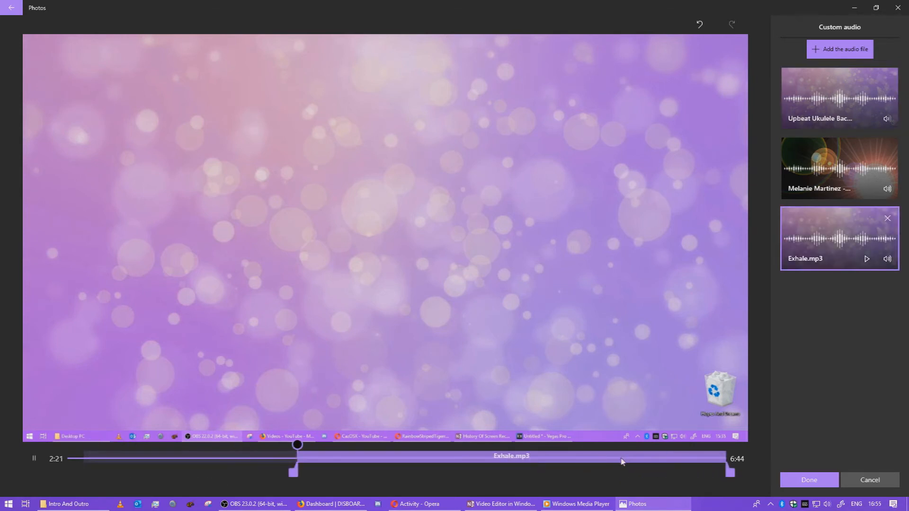
{"action": "mouse_move", "coordinate": [730, 470]}
{"action": "left_mouse_down"}
{"action": "mouse_move", "coordinate": [672, 472]}
{"action": "mouse_move", "coordinate": [641, 459]}
{"action": "mouse_move", "coordinate": [736, 472]}
{"action": "left_mouse_up"}
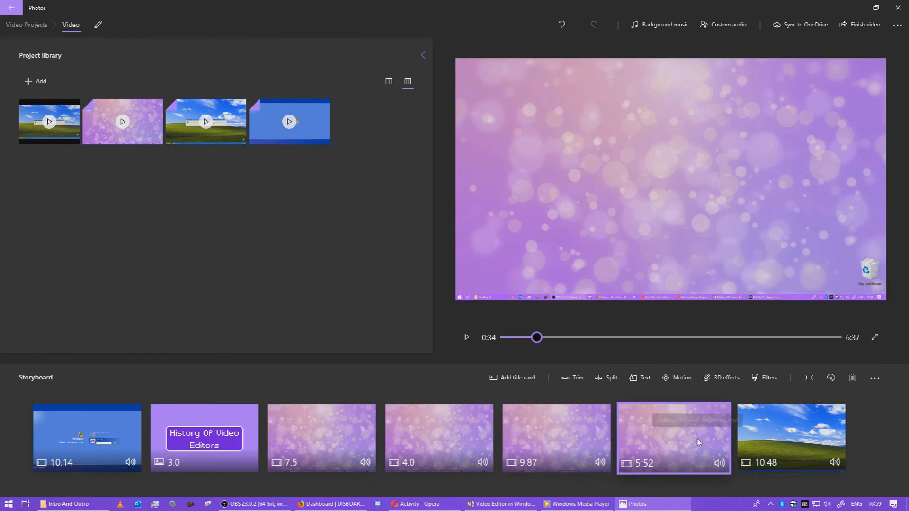
Step: Add the text "jdkshdjkhdkjds" to the 5:52 bokeh clip and save it
{"action": "left_click", "coordinate": [644, 378]}
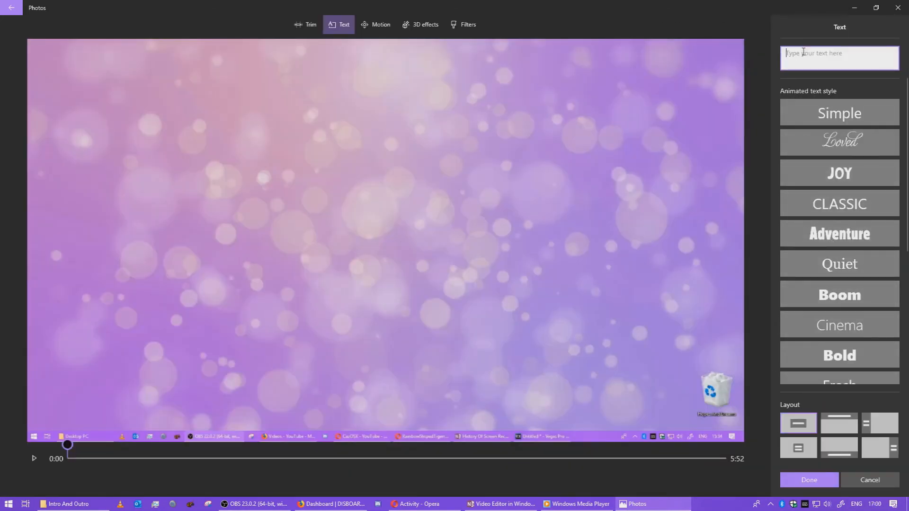
{"action": "type", "text": "jdkshdjkhdkjds"}
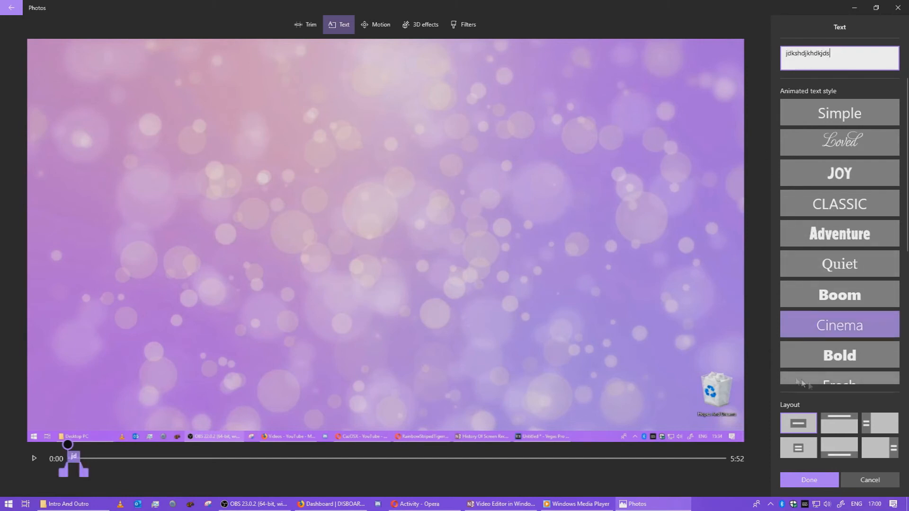
{"action": "left_click", "coordinate": [811, 478]}
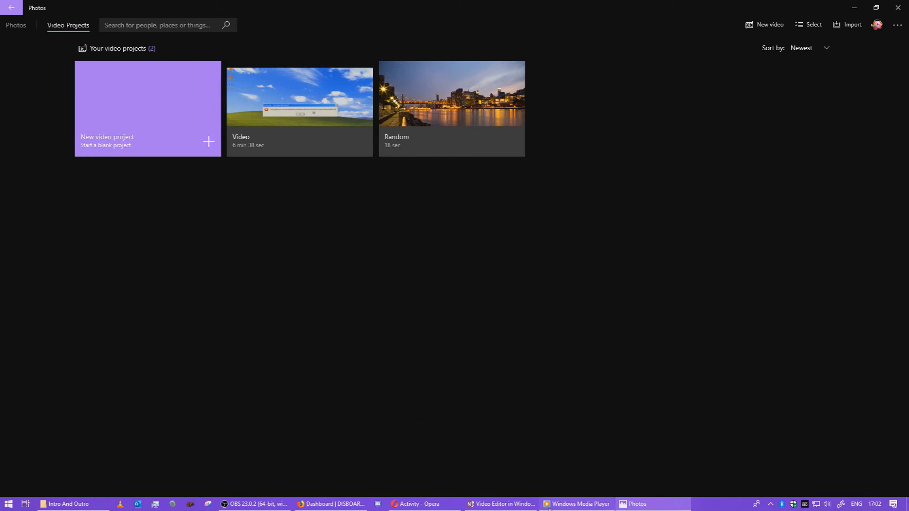
Step: Open Movie Maker and switch between it and Photos to compare the two editors
{"action": "left_click", "coordinate": [562, 507]}
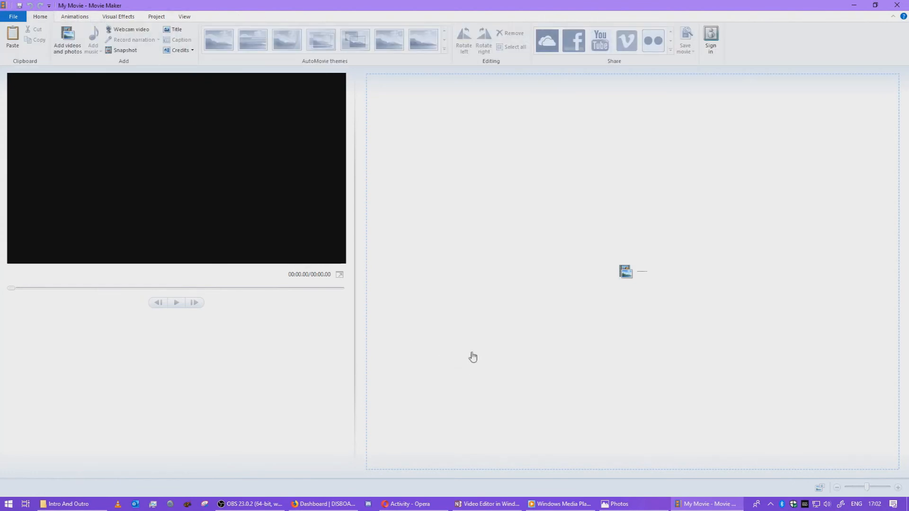
{"action": "left_click", "coordinate": [615, 504]}
{"action": "left_click", "coordinate": [700, 508]}
Step: Switch to Photos and start a blank video project, skipping the naming prompt to keep the default name
{"action": "left_click", "coordinate": [607, 502]}
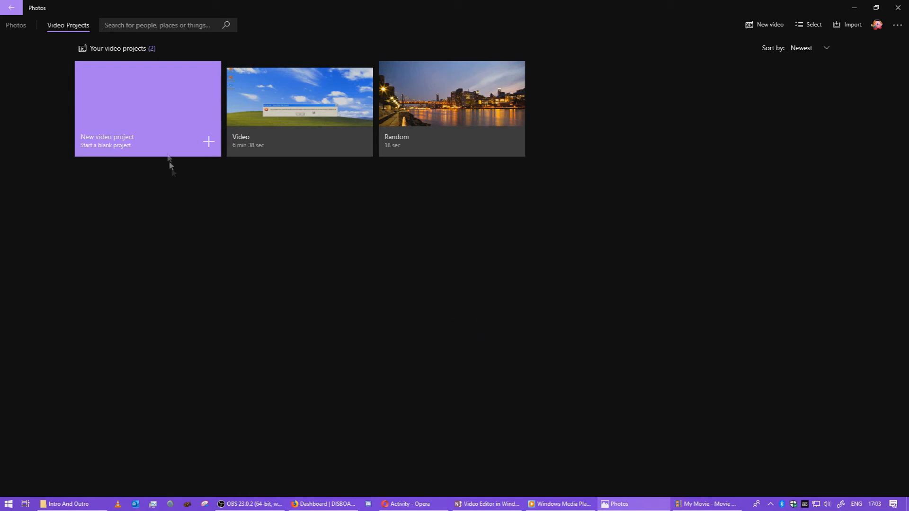
{"action": "left_click", "coordinate": [166, 147]}
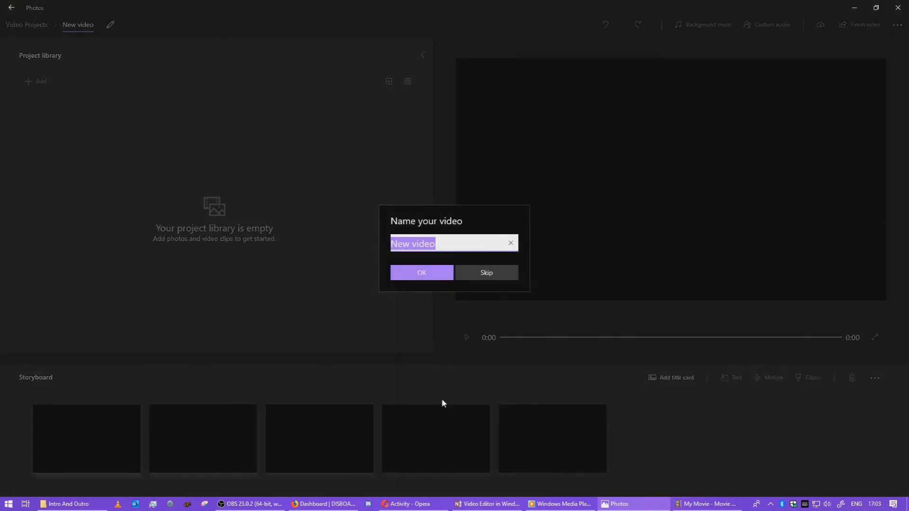
{"action": "left_click", "coordinate": [507, 274]}
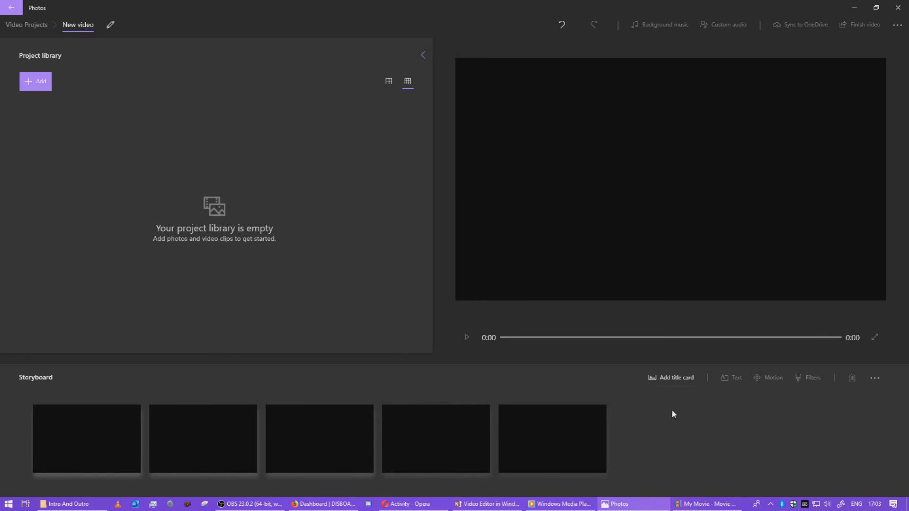
Step: Switch to Movie Maker to compare it with the empty Photos project, and return to the video projects list in Photos
{"action": "left_click", "coordinate": [734, 505]}
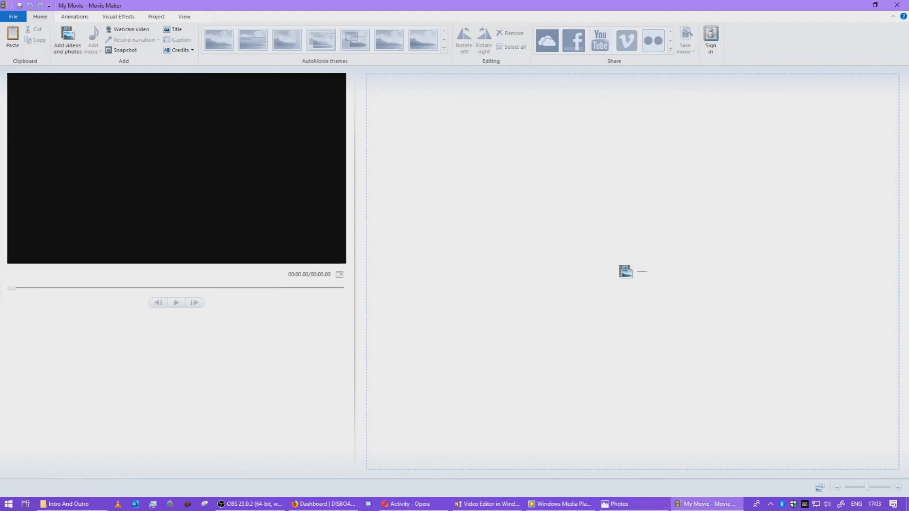
{"action": "left_click", "coordinate": [719, 510]}
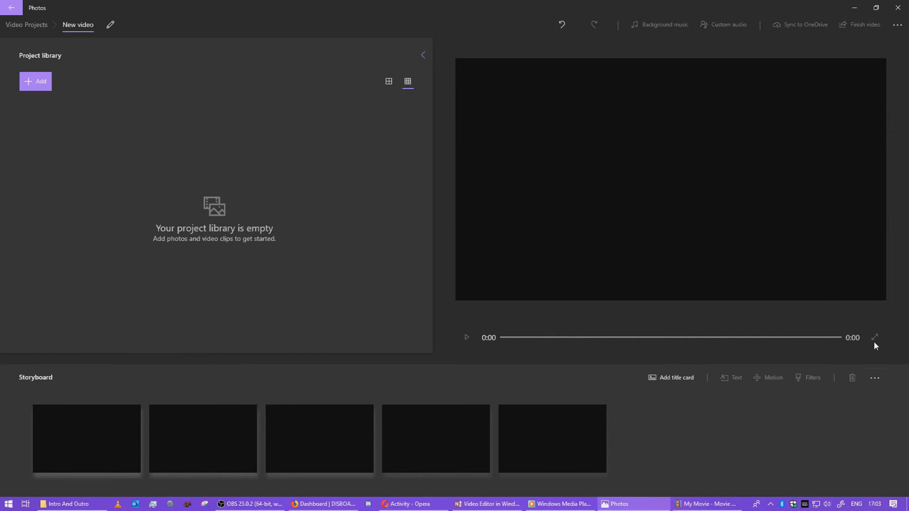
{"action": "left_click", "coordinate": [36, 25]}
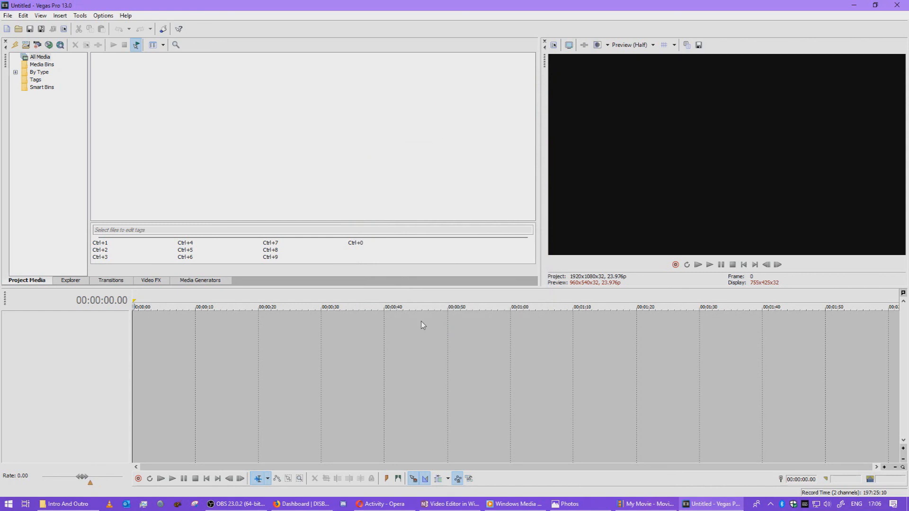
Step: View the media generators in Vegas Pro
{"action": "left_click", "coordinate": [201, 281]}
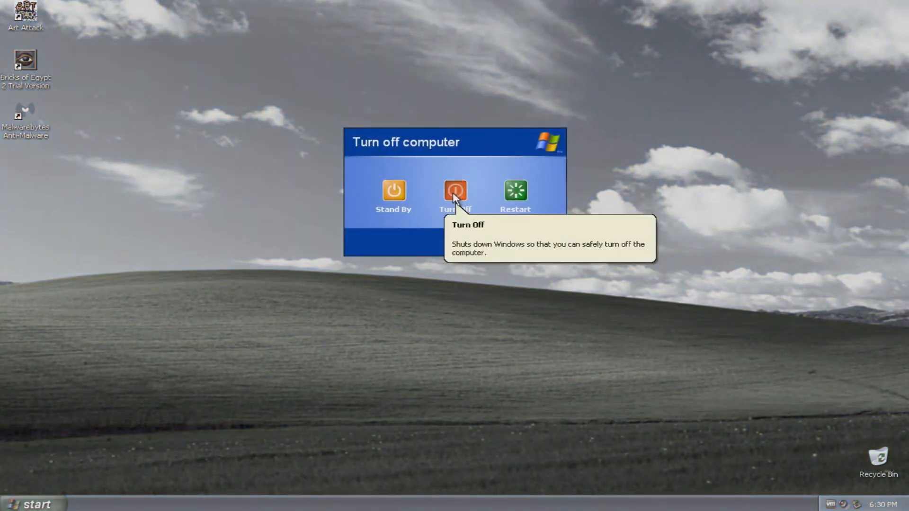
Step: Turn off the Windows XP computer
{"action": "left_click", "coordinate": [455, 193]}
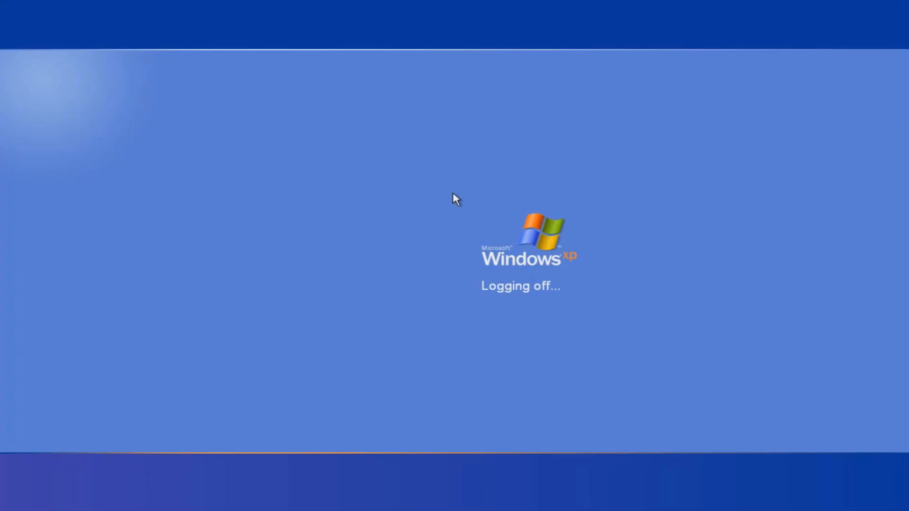